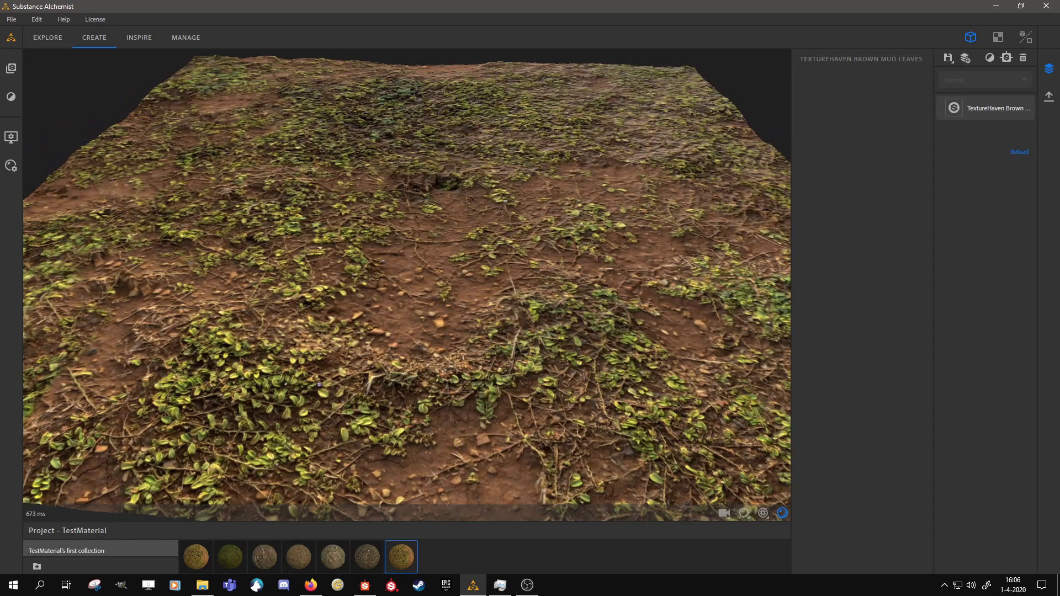
Add the Splatter Input filter above the TextureHaven Brown Mud Leaves material and expand its Height and Normal parameters.
left_click_drag(1059, 141, 996, 100)
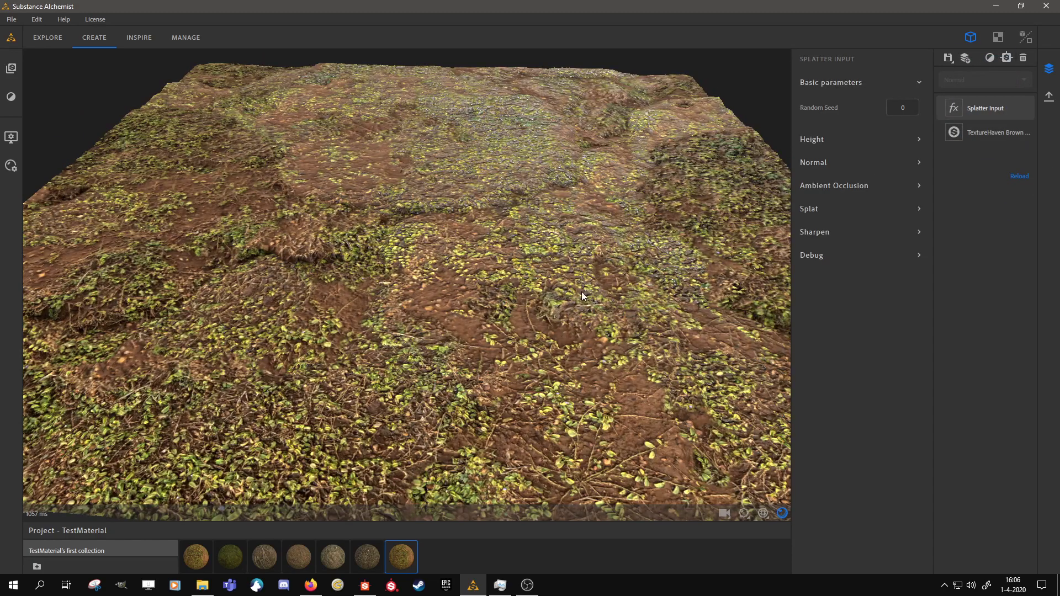
scroll(481, 337, "down", 3)
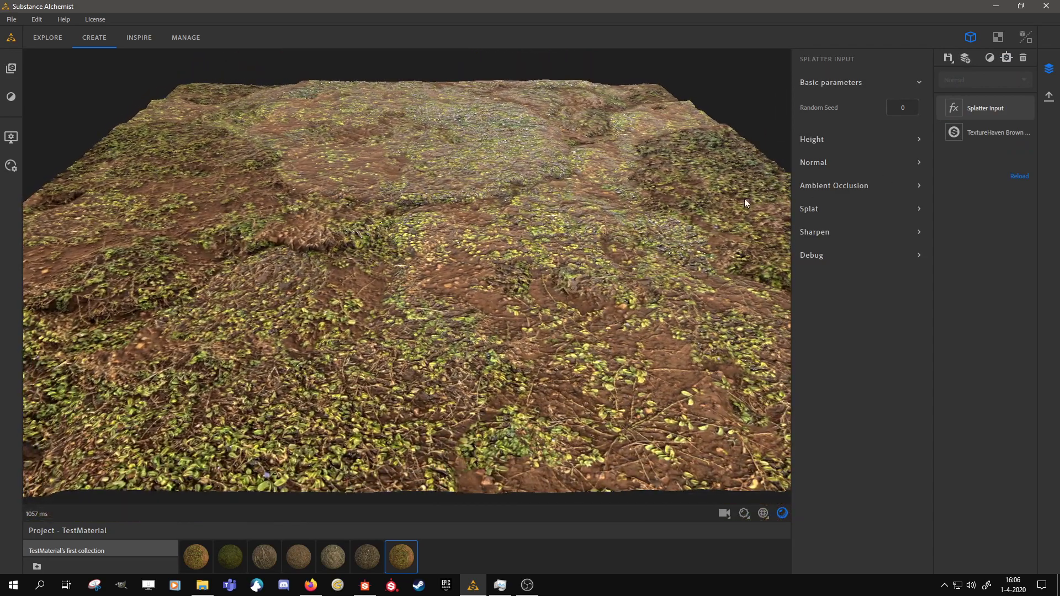
left_click(834, 136)
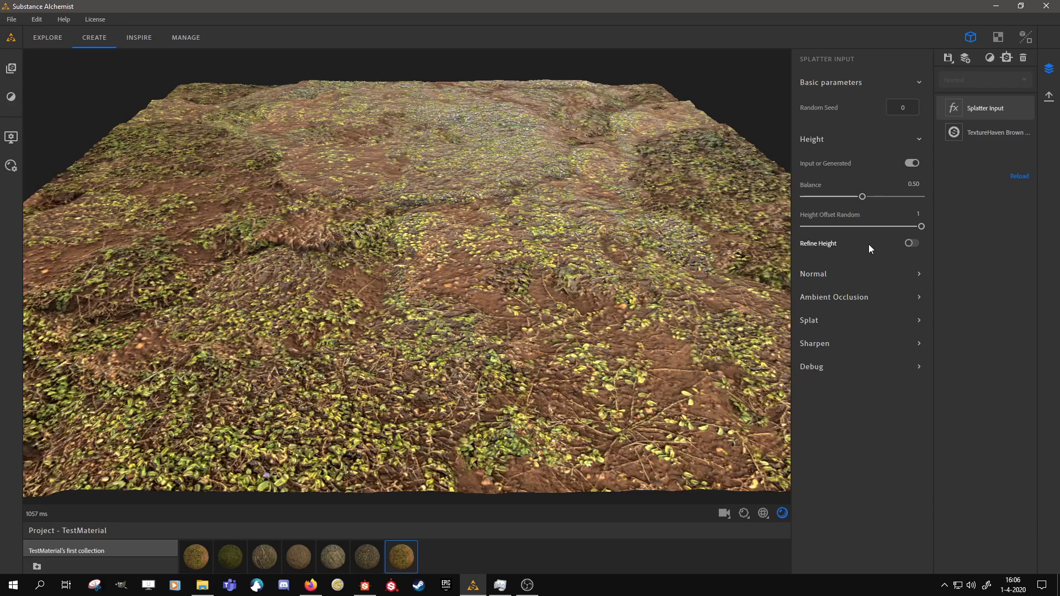
left_click(829, 271)
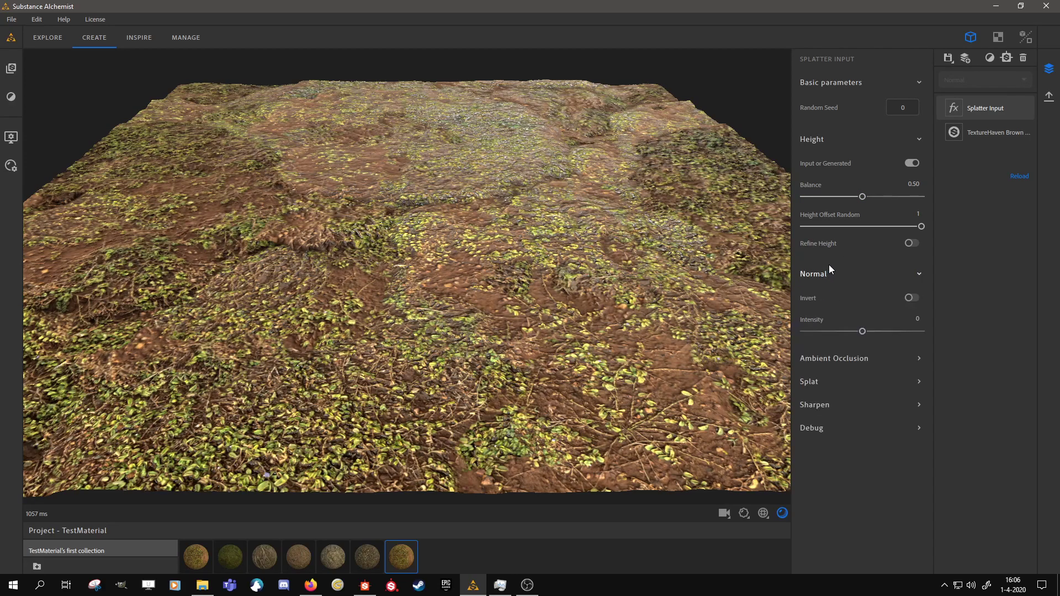
Try inverting the Splatter Input normals and switch the inversion back off to compare the shading in 3D.
left_click(909, 299)
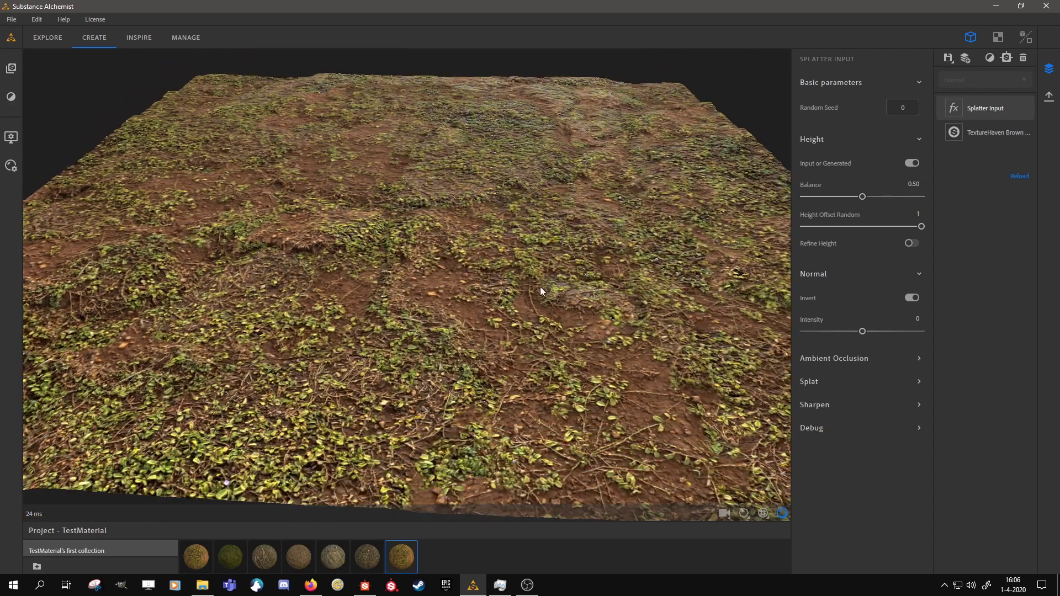
left_click(911, 298)
mouse_move(685, 304)
left_mouse_down()
mouse_move(700, 342)
mouse_move(655, 323)
mouse_move(689, 303)
left_mouse_up()
Compare the Normal output in the 2D view with the filter's normal inversion on and off.
left_click(996, 40)
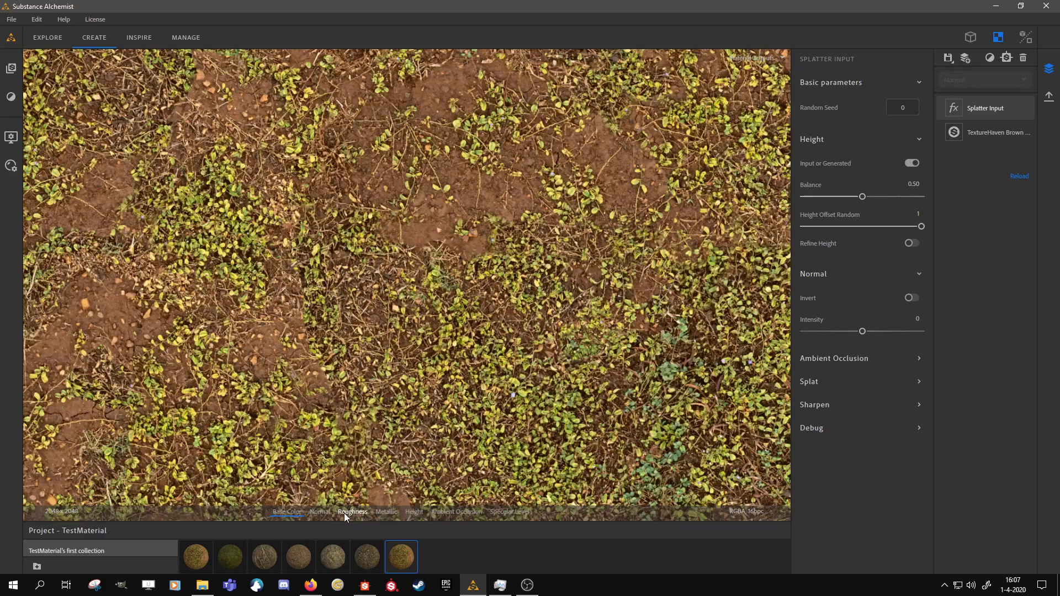
left_click(321, 512)
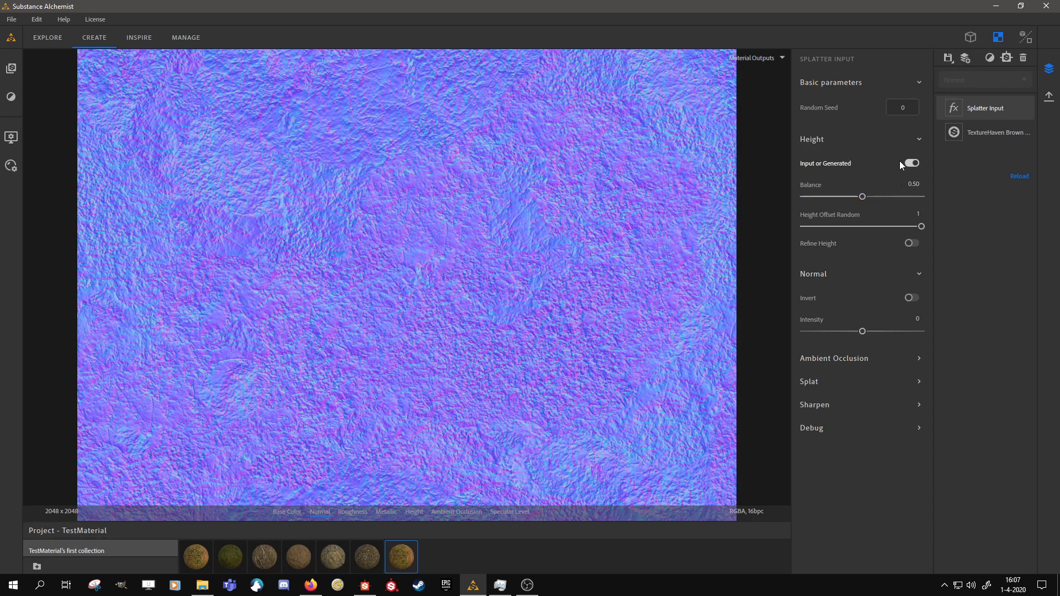
left_click(911, 297)
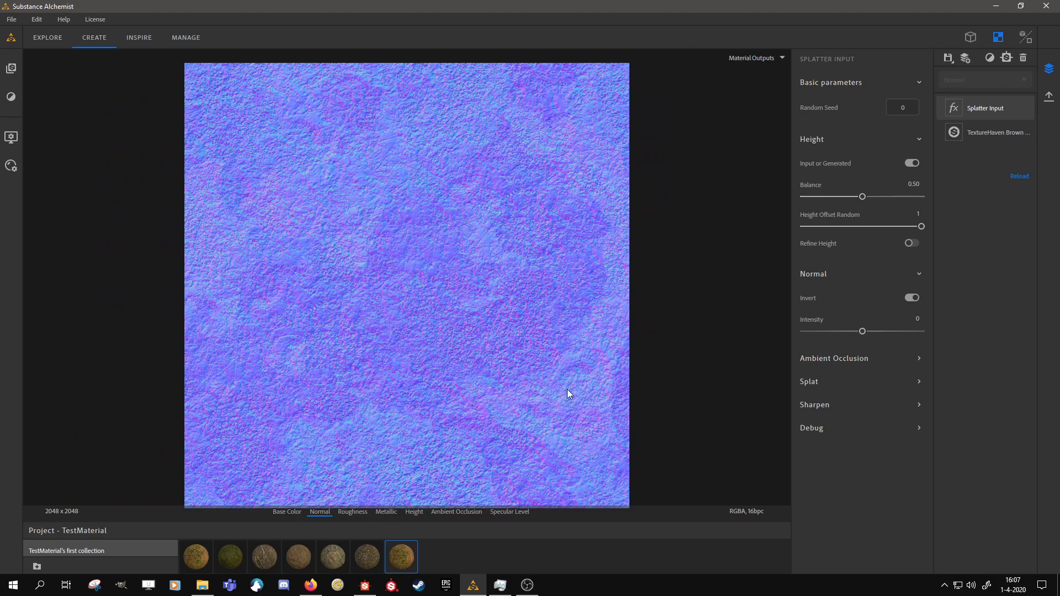
scroll(569, 395, "up", 3)
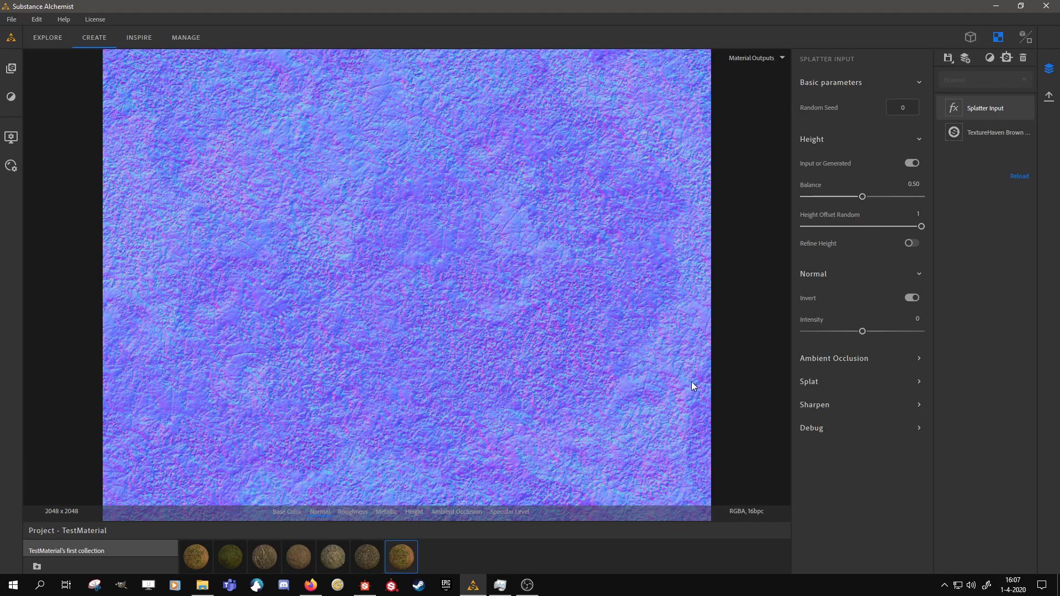
left_click(913, 299)
Return to the 3D view and enable Invert for the Splatter Input normals.
left_click(970, 37)
left_click_drag(336, 389, 326, 421)
left_click(912, 297)
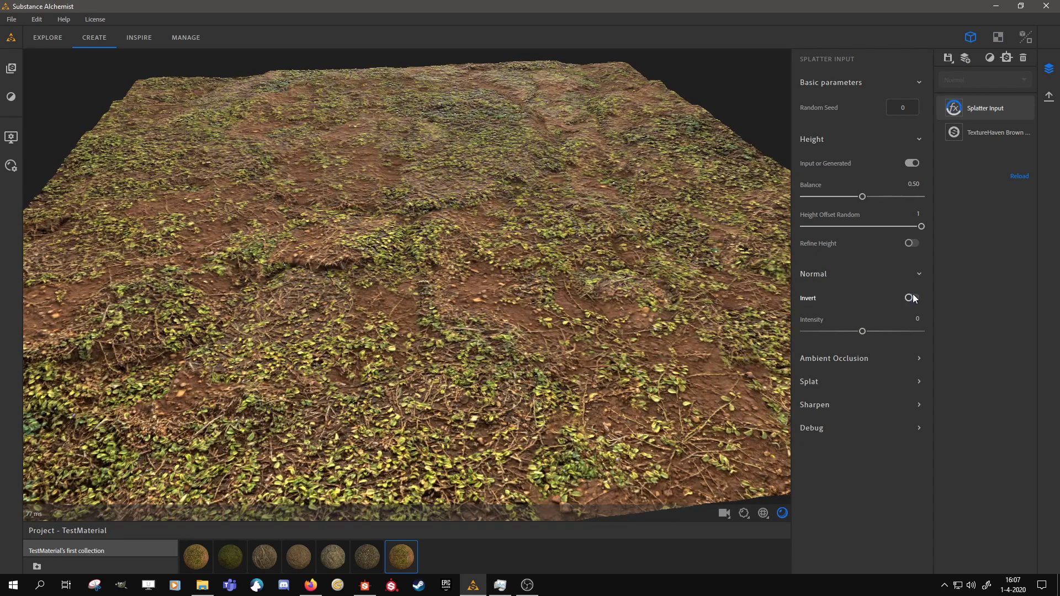
left_click(912, 298)
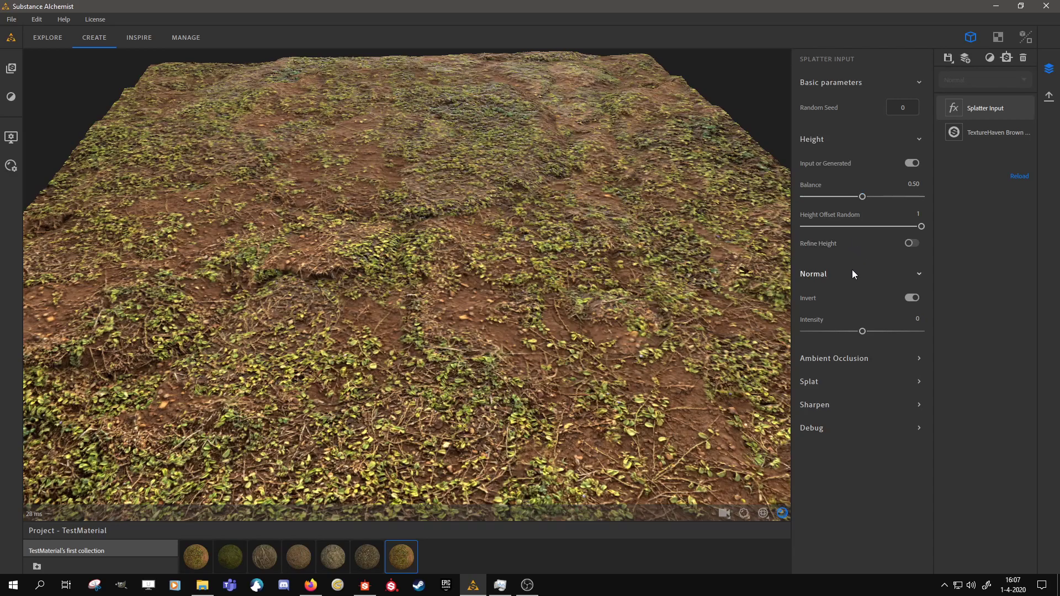
Set the height Balance to 0.40 and switch off Input or Generated for the ambient occlusion.
mouse_move(862, 199)
left_mouse_down()
mouse_move(788, 212)
mouse_move(943, 213)
mouse_move(823, 215)
mouse_move(852, 212)
left_mouse_up()
left_click_drag(393, 387, 410, 343)
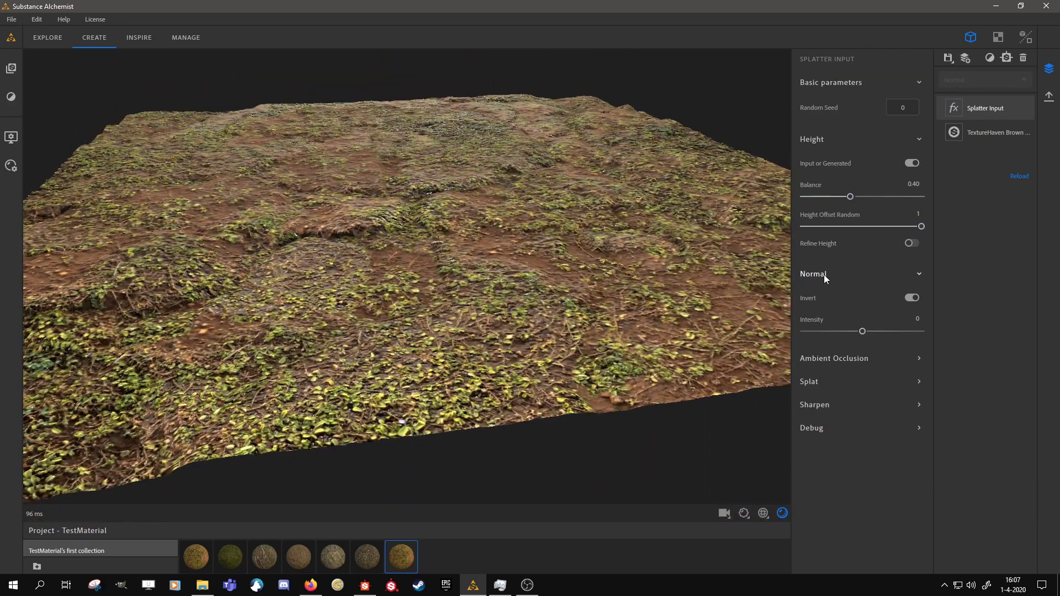
left_click(828, 357)
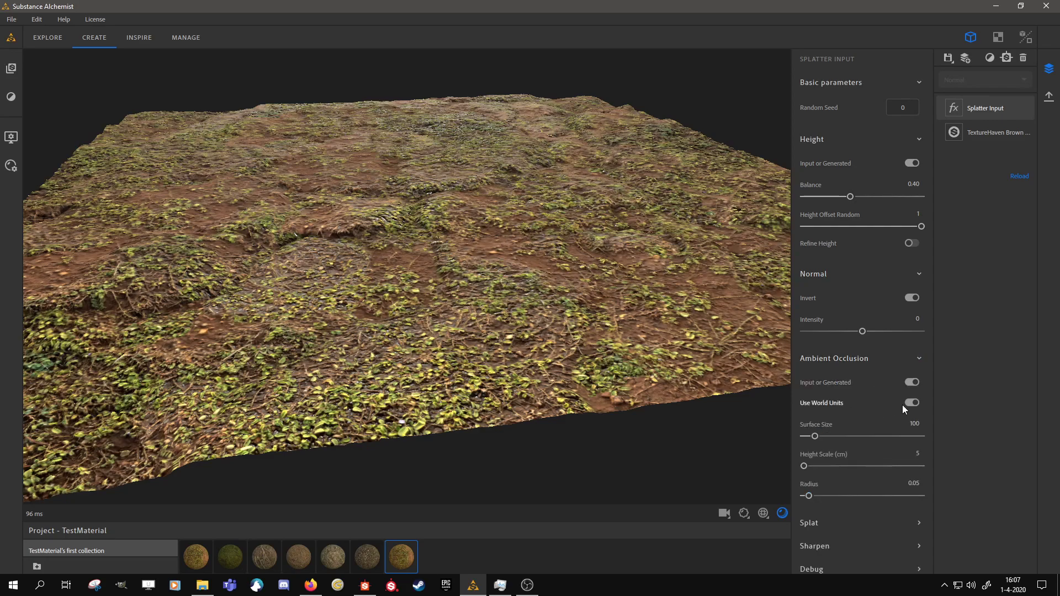
left_click(913, 383)
left_click_drag(451, 227, 442, 264)
scroll(834, 478, "down", 1)
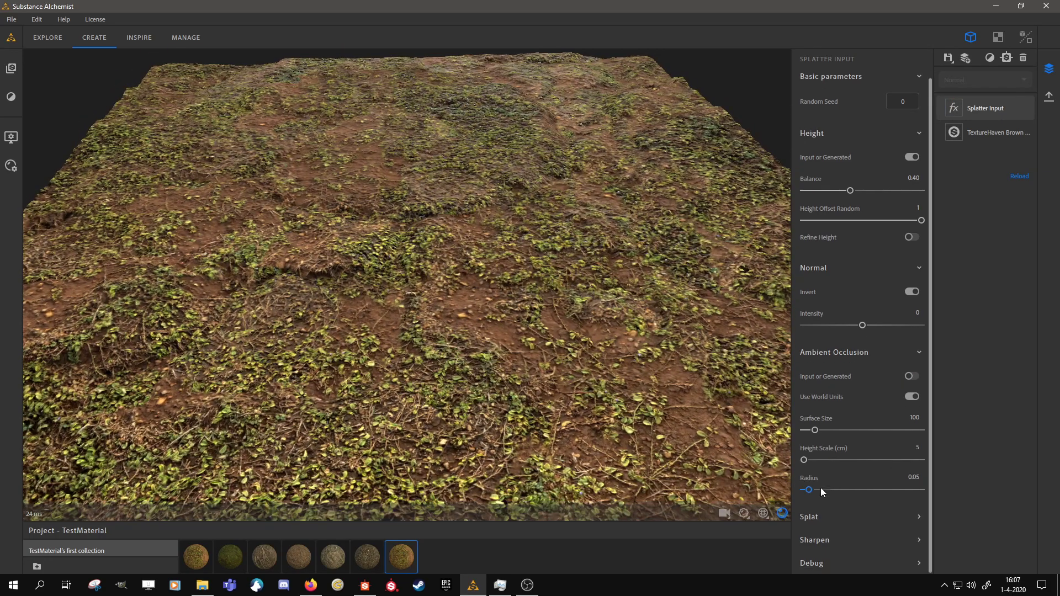
Try the Refine Height option on the splattered surface and turn it off again.
left_click(912, 237)
left_click_drag(512, 320, 508, 304)
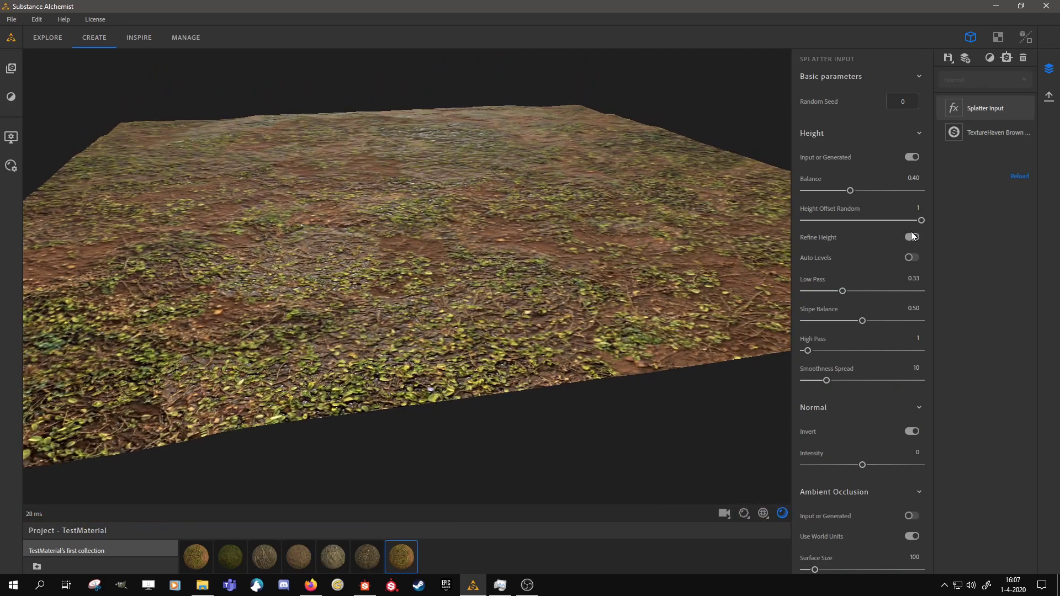
left_click(911, 237)
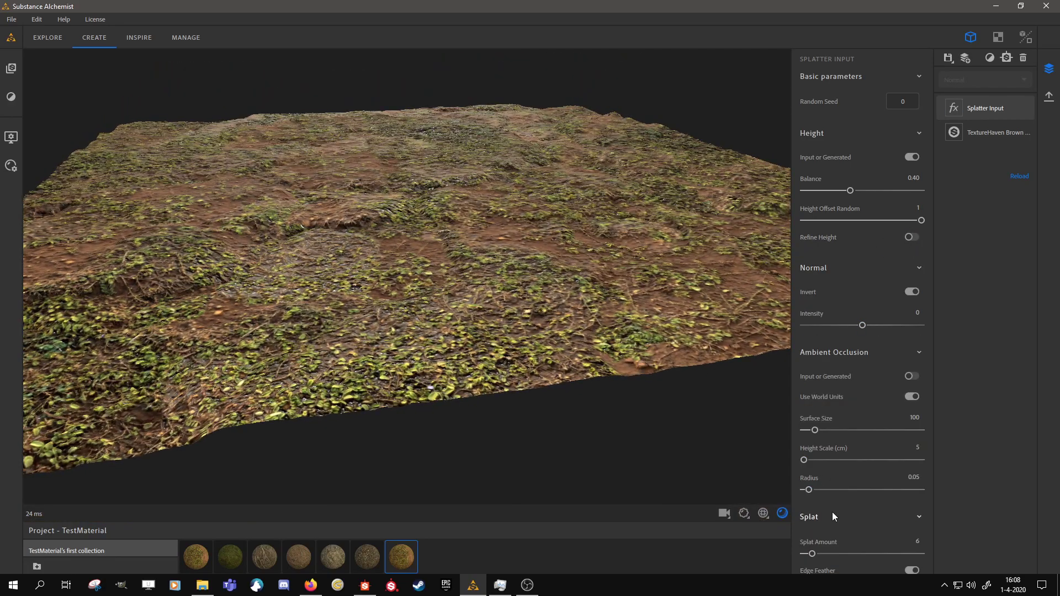
Expand the Splat and Debug parameters and enable Splat View to color the individual splats.
scroll(831, 511, "down", 3)
scroll(432, 300, "up", 3)
left_click_drag(431, 300, 423, 319)
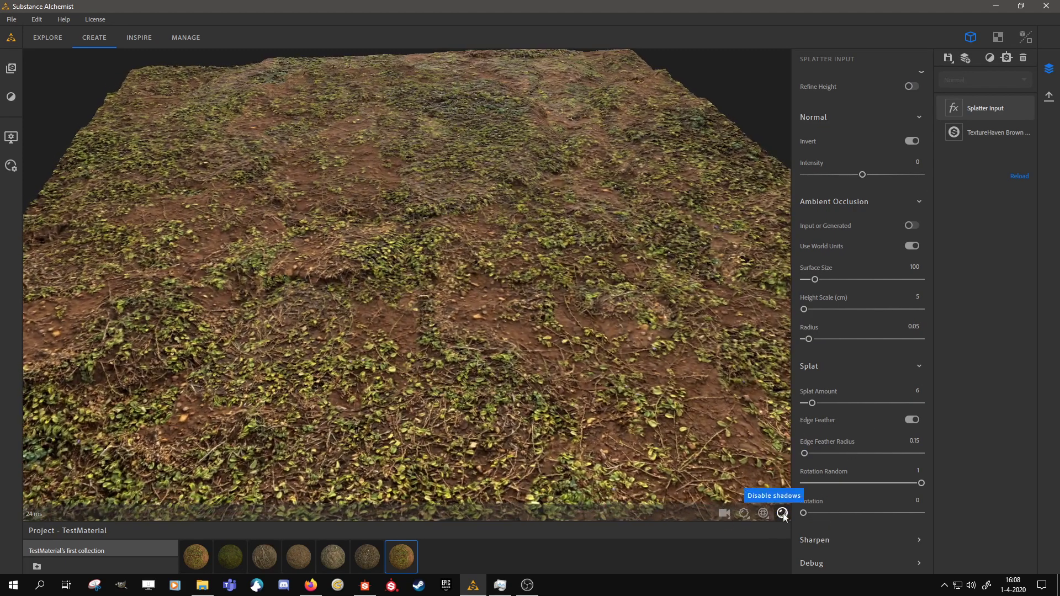
left_click(783, 514)
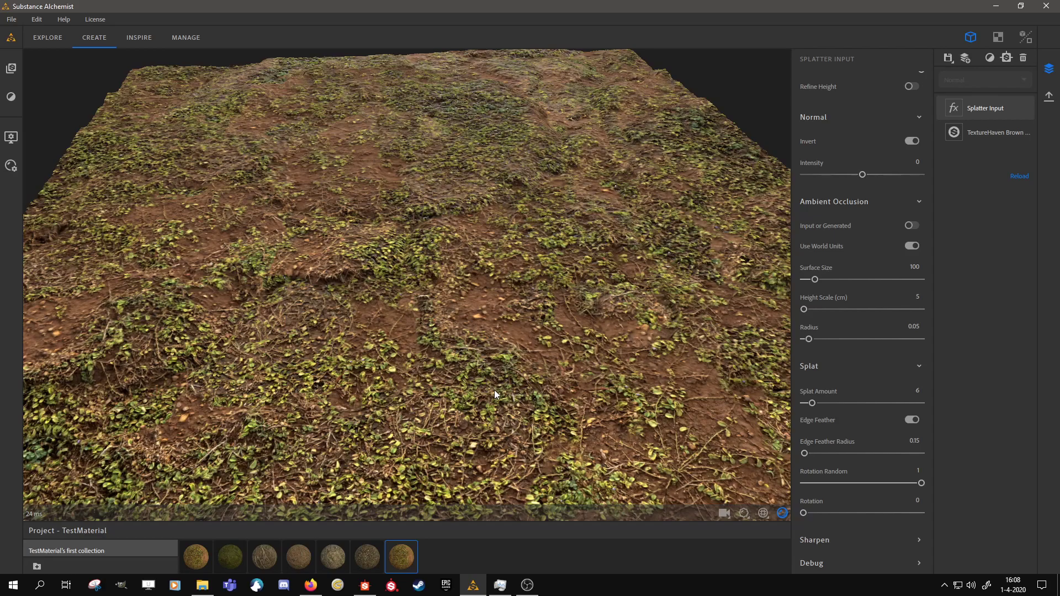
left_click(840, 568)
scroll(840, 568, "down", 1)
left_click(912, 555)
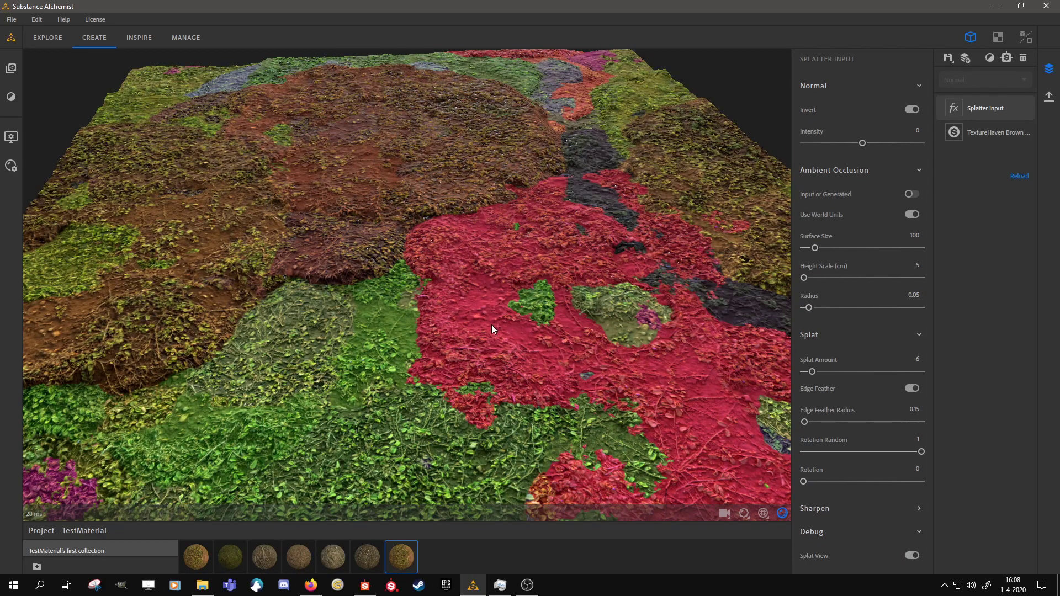
left_click_drag(493, 346, 479, 409)
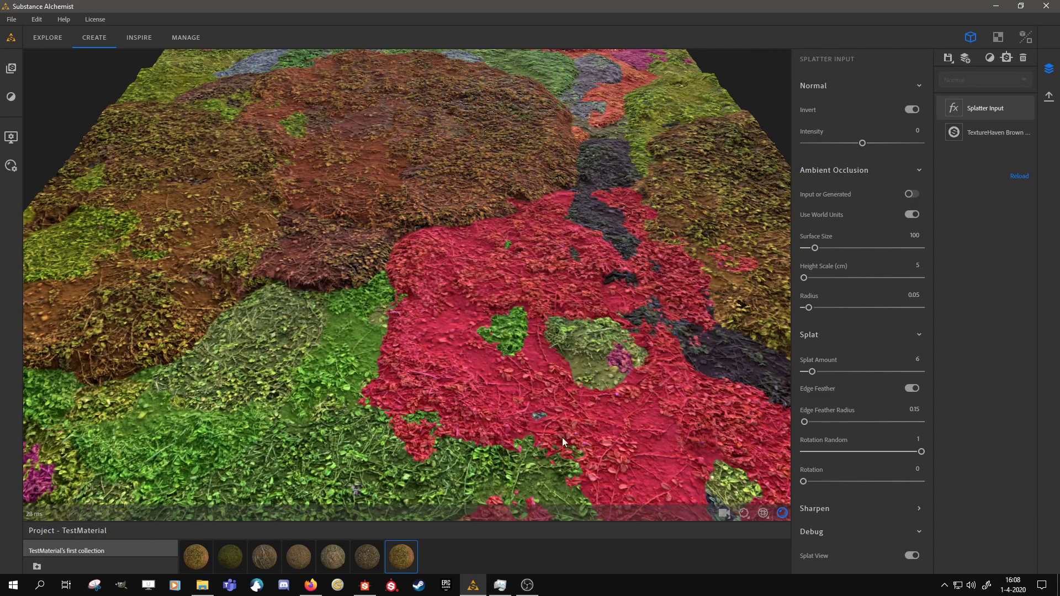
Try a Splat Amount of 14 and reduce it to 9 while inspecting the colored splats up close.
left_click_drag(812, 372, 828, 375)
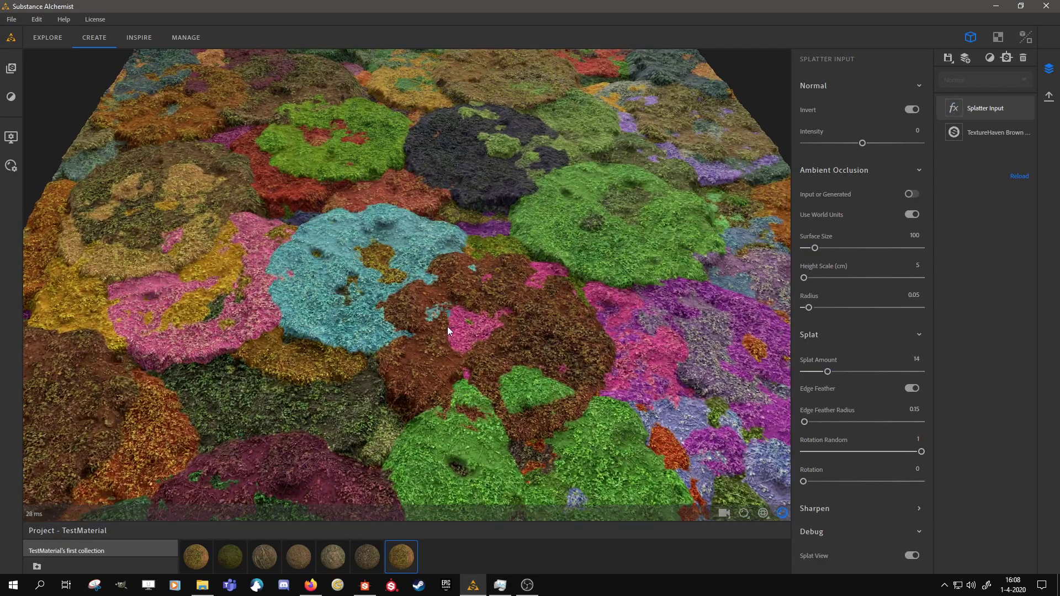
right_click_drag(447, 326, 507, 592)
middle_click_drag(460, 364, 535, 255)
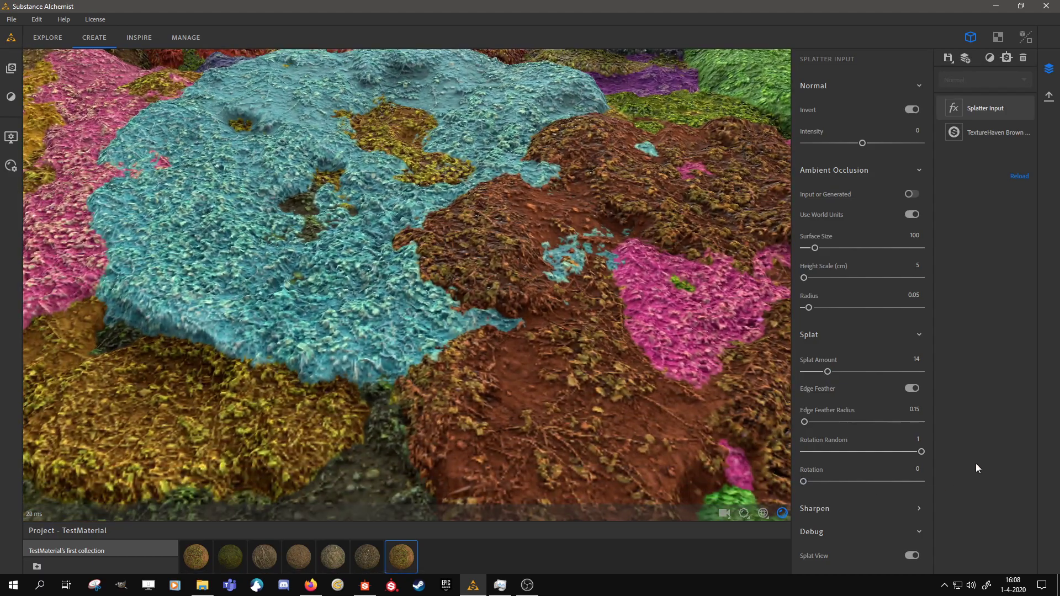
left_click_drag(827, 371, 819, 372)
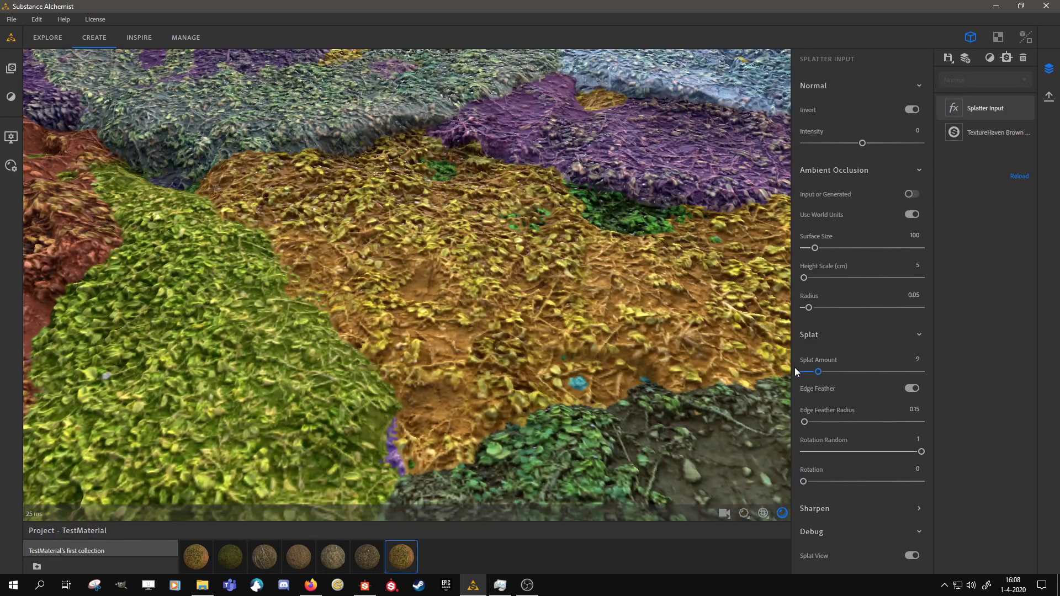
left_click_drag(499, 298, 514, 386)
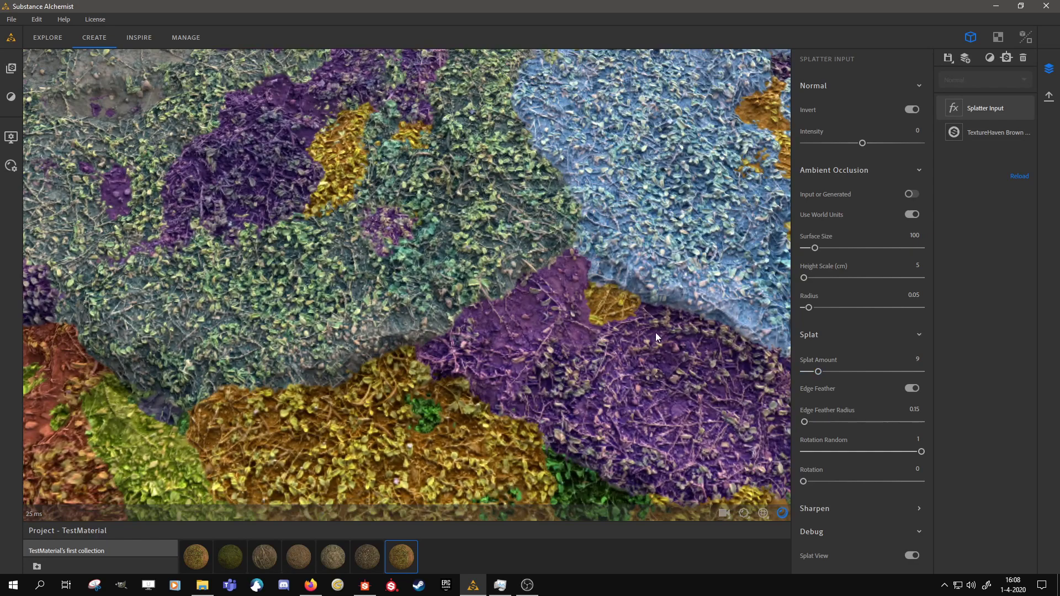
Compare the splat borders in the 2D Base Color output with Edge Feather off and on.
left_click(912, 389)
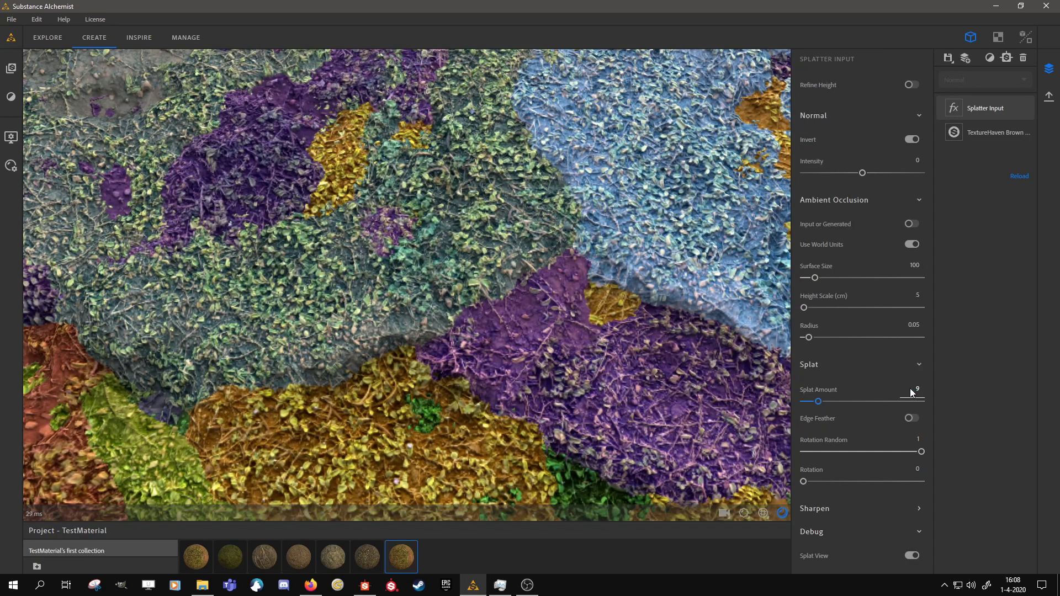
left_click(998, 37)
left_click(287, 512)
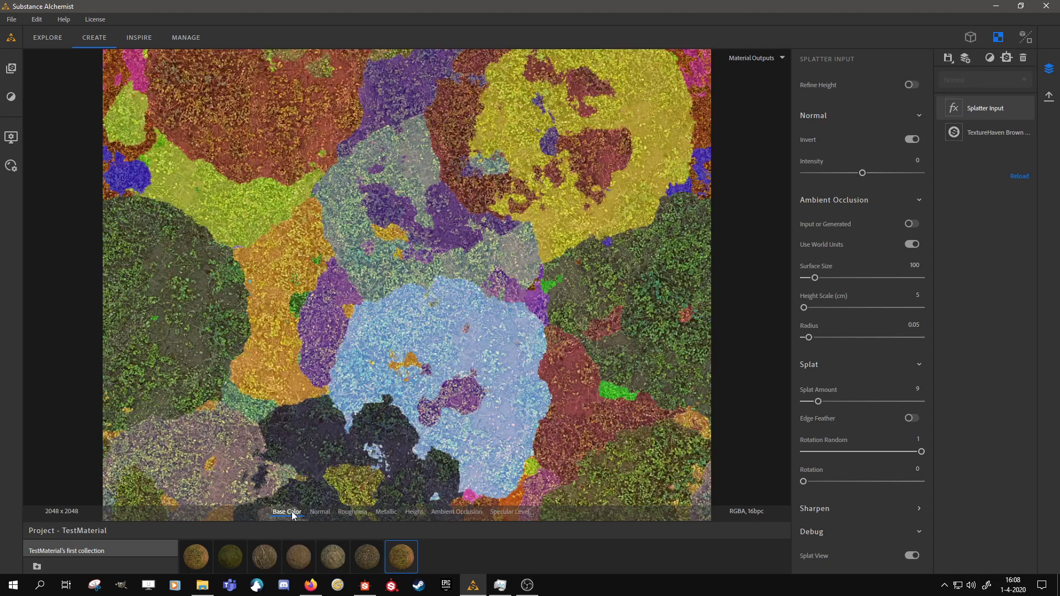
scroll(406, 388, "up", 2)
scroll(406, 384, "up", 2)
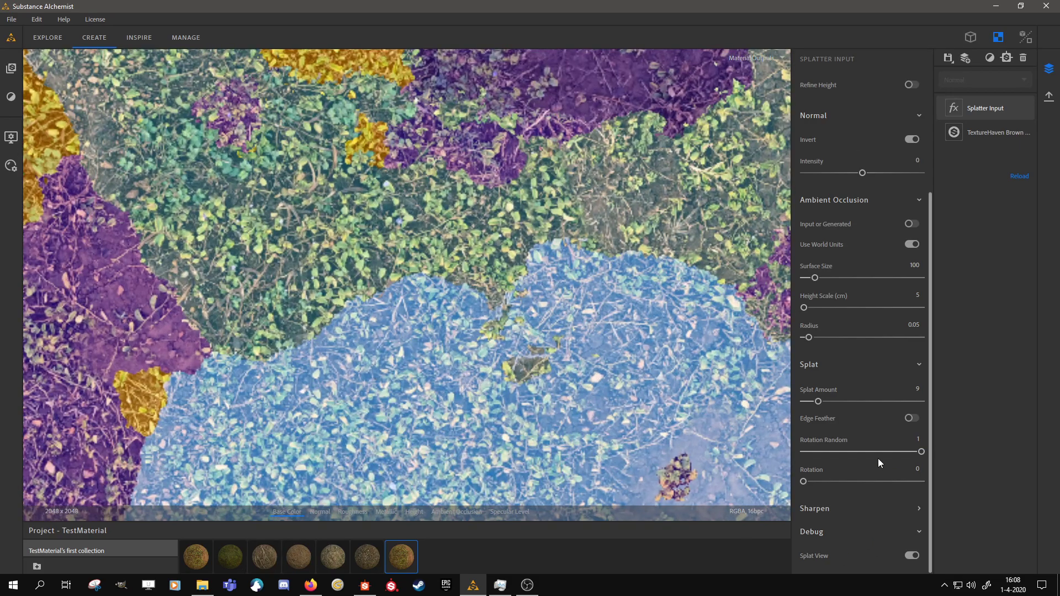
left_click(910, 418)
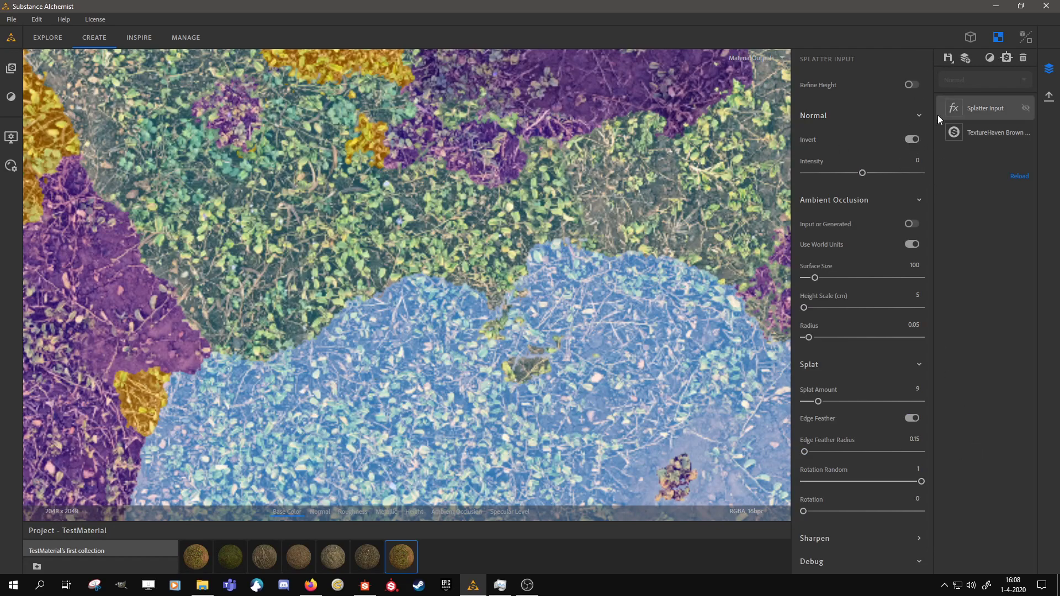
Delete the Splatter Input and TextureHaven Brown Mud Leaves layers in the 3D view and add the Quixel Roots material instead.
left_click(971, 38)
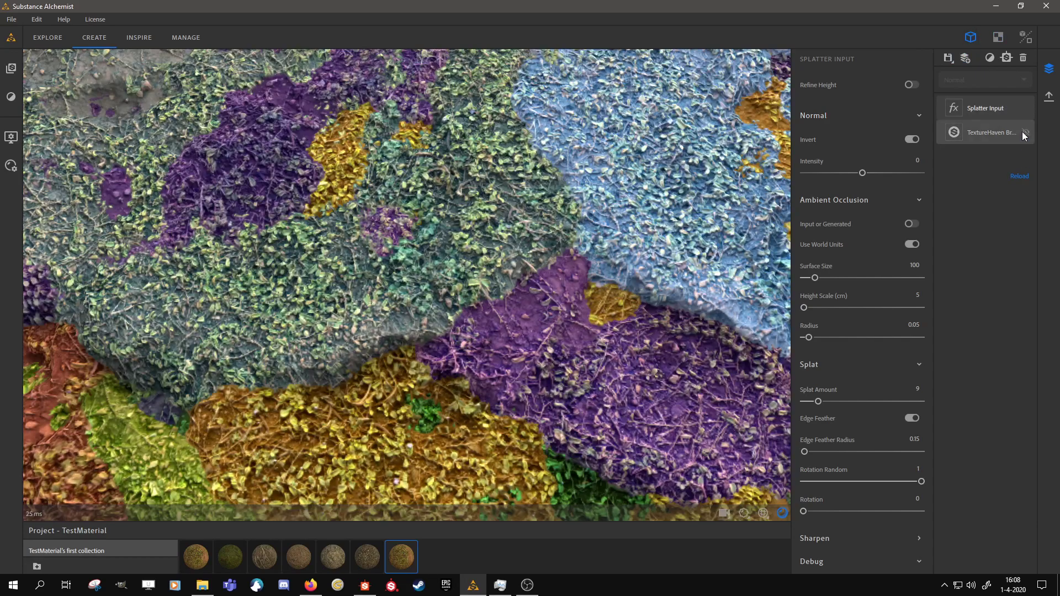
left_click(1024, 58)
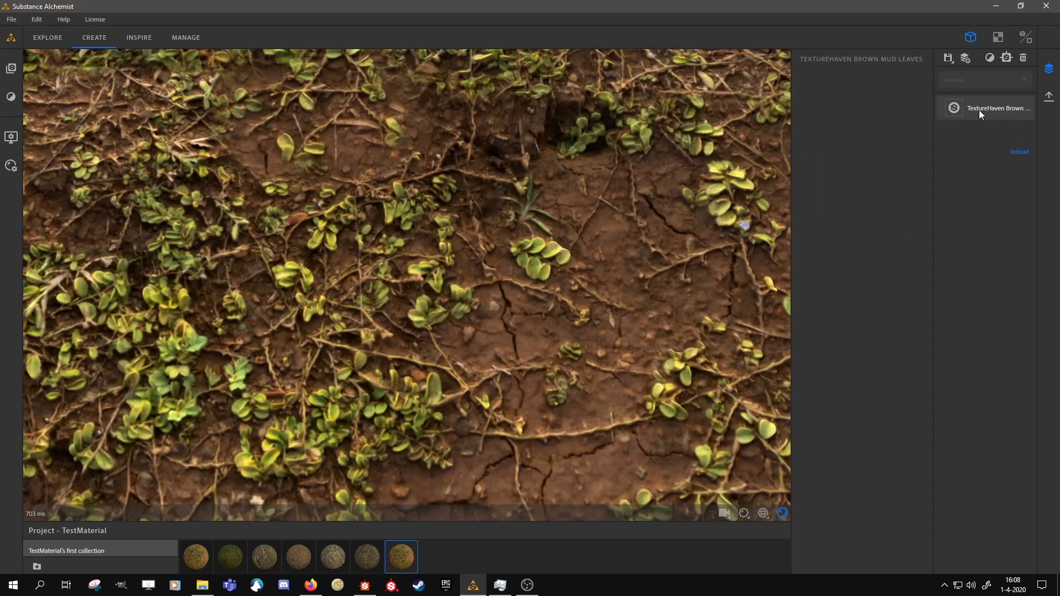
left_click(1023, 57)
left_click_drag(265, 558, 986, 175)
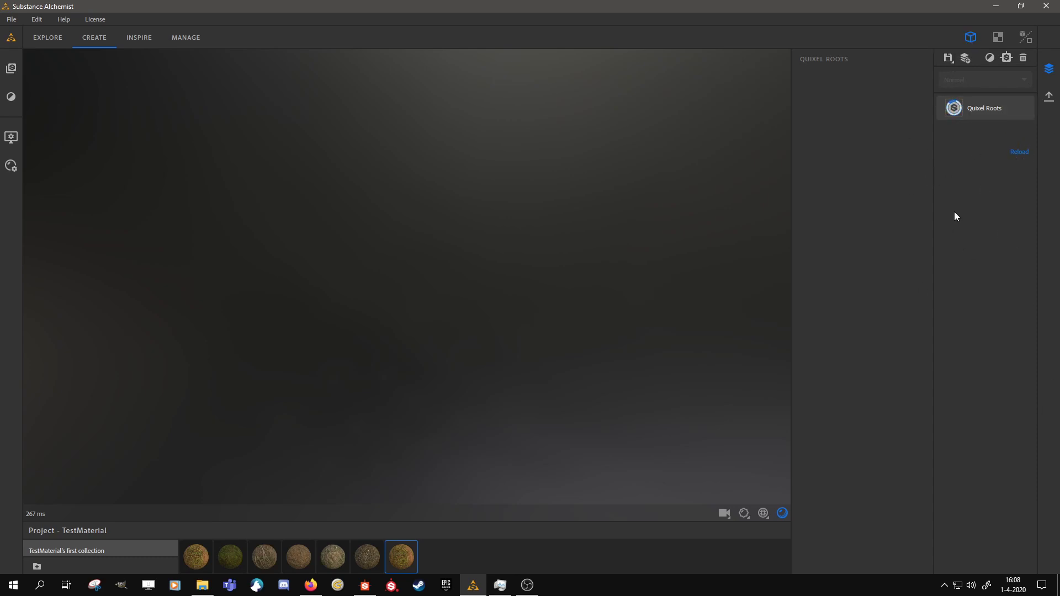
Add the Splatter Input filter above the Quixel Roots material.
left_click_drag(1059, 166, 981, 98)
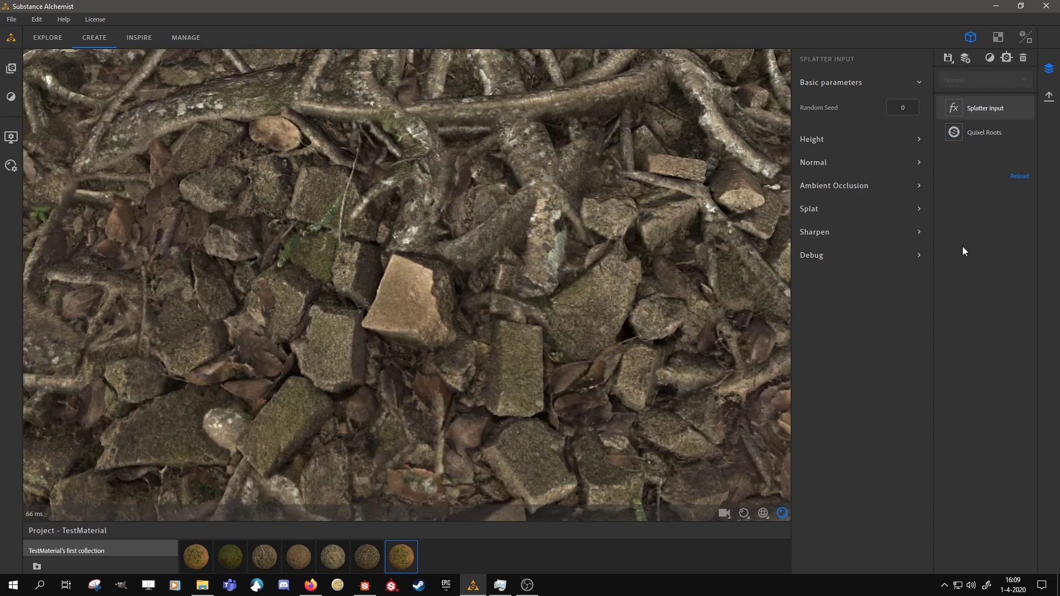
scroll(498, 262, "down", 5)
left_click_drag(496, 265, 463, 43)
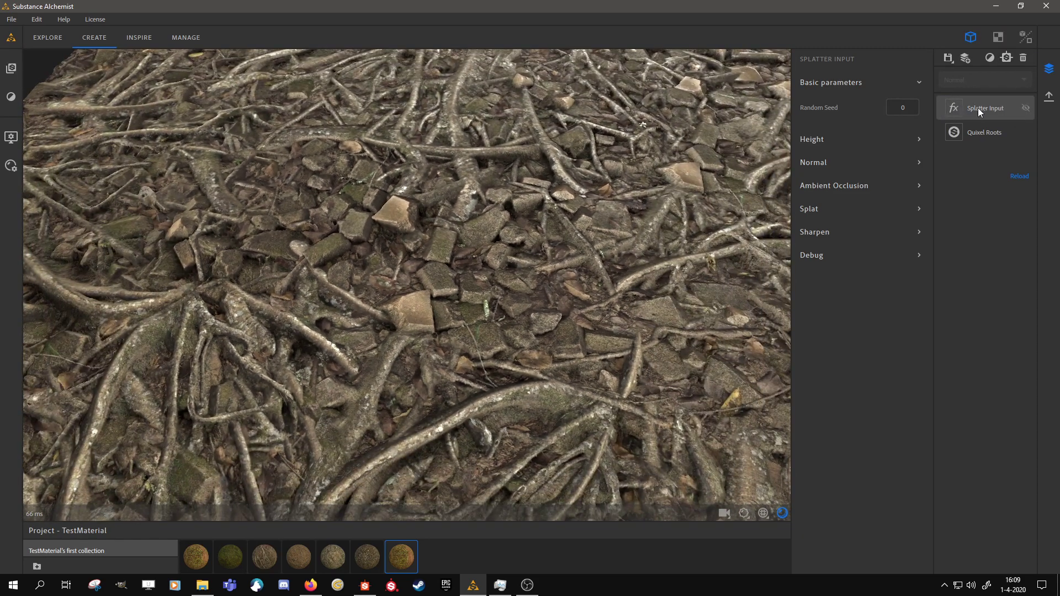
Hide the Splatter Input layer and examine the original roots material from several angles.
left_click(1026, 108)
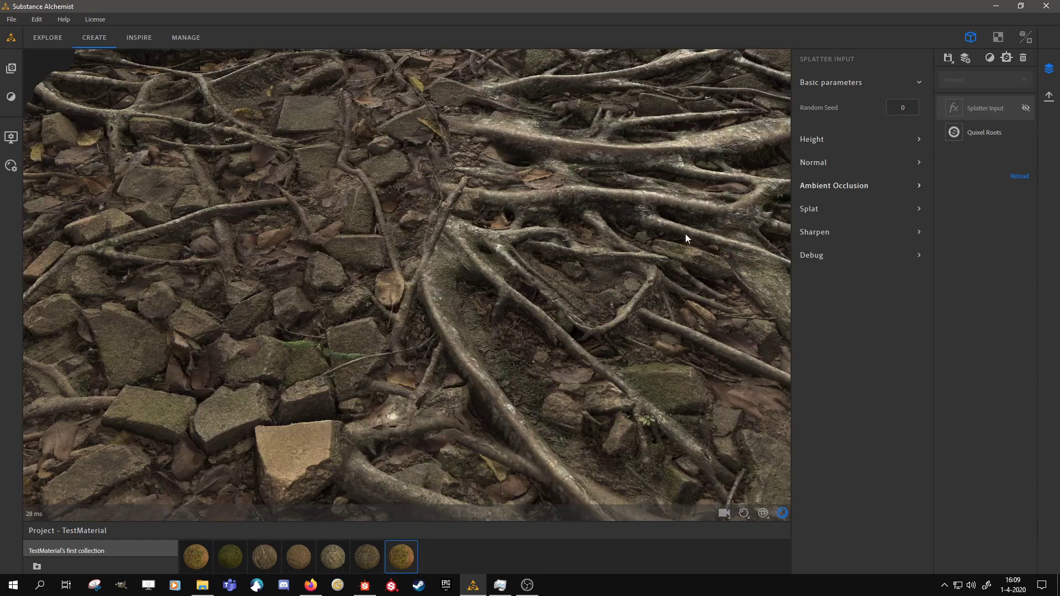
scroll(362, 328, "down", 5)
scroll(425, 311, "up", 5)
left_click_drag(425, 311, 456, 339)
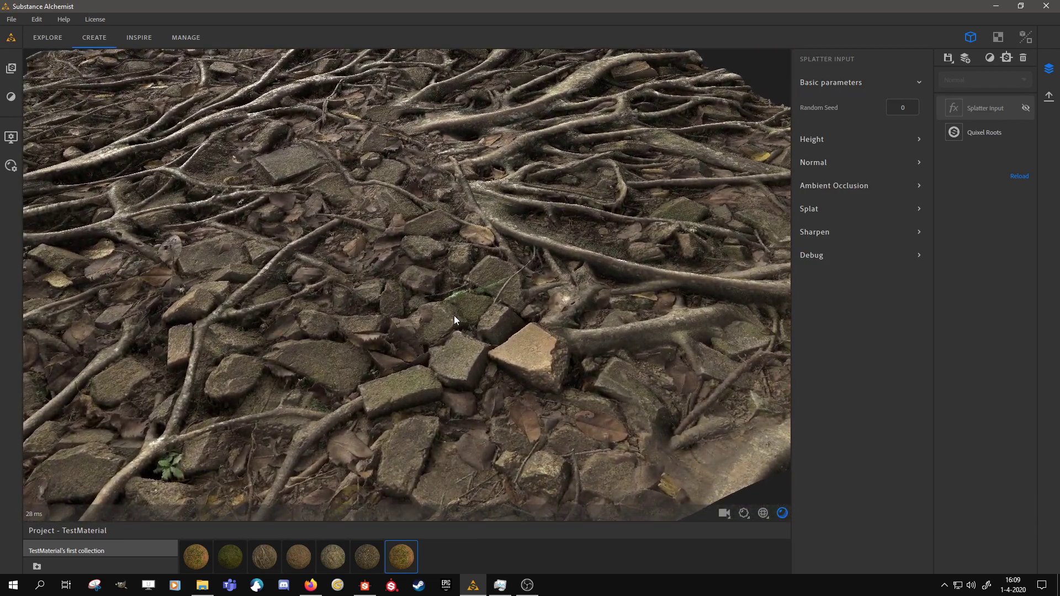
Examine the original roots material up close and from a distance, and make the Splatter Input layer visible again.
scroll(372, 162, "down", 5)
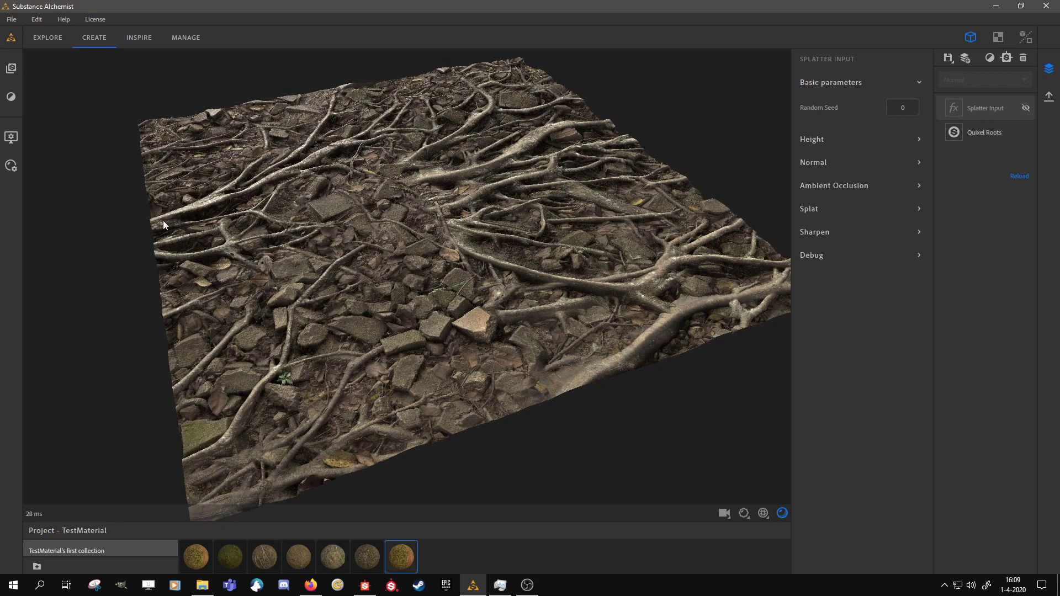
left_click_drag(397, 326, 407, 260)
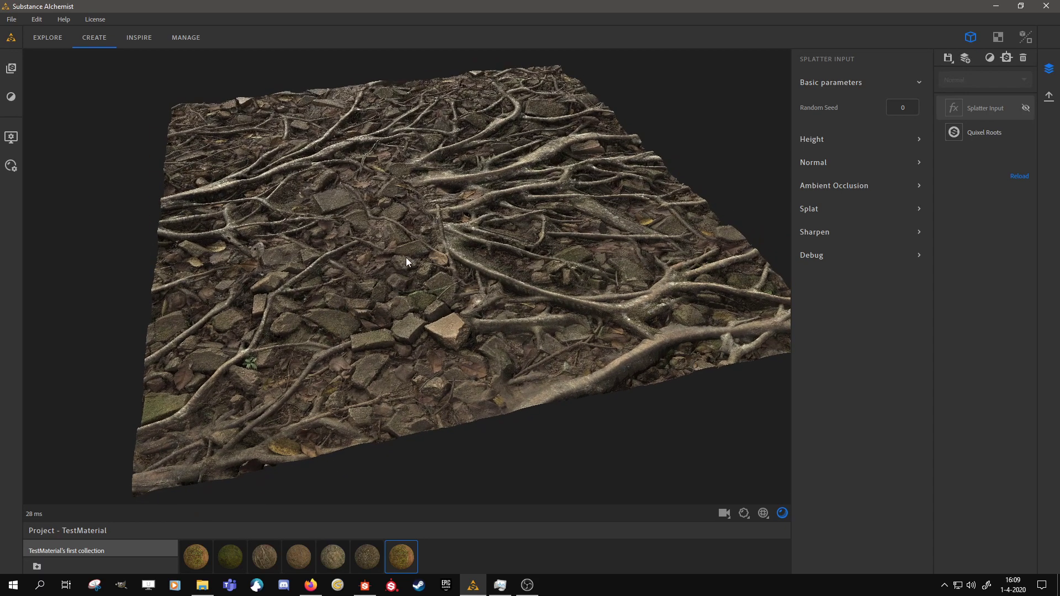
scroll(429, 440, "up", 5)
left_click_drag(595, 254, 549, 349)
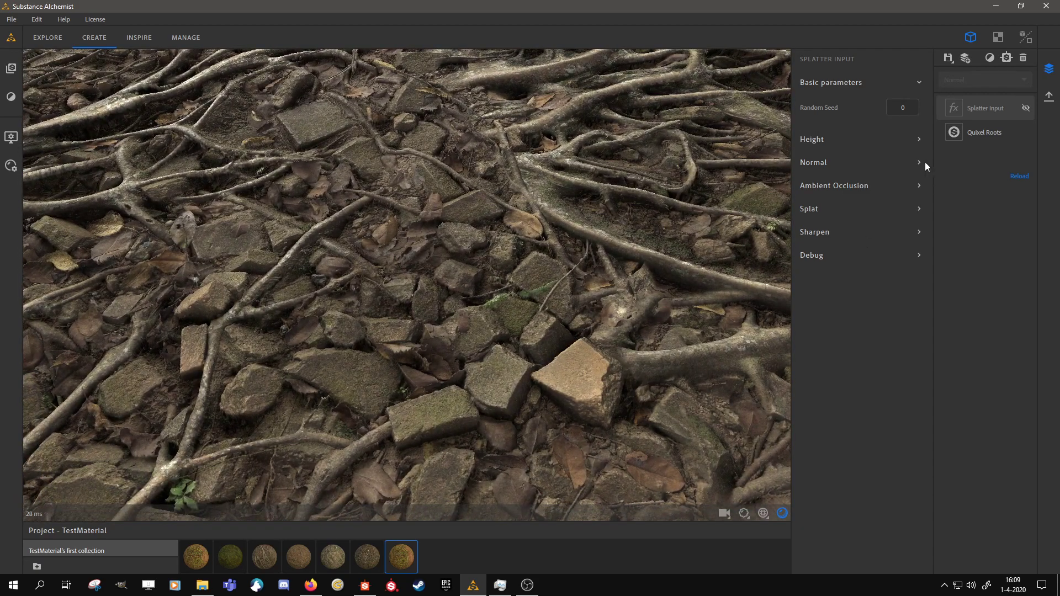
left_click(1025, 109)
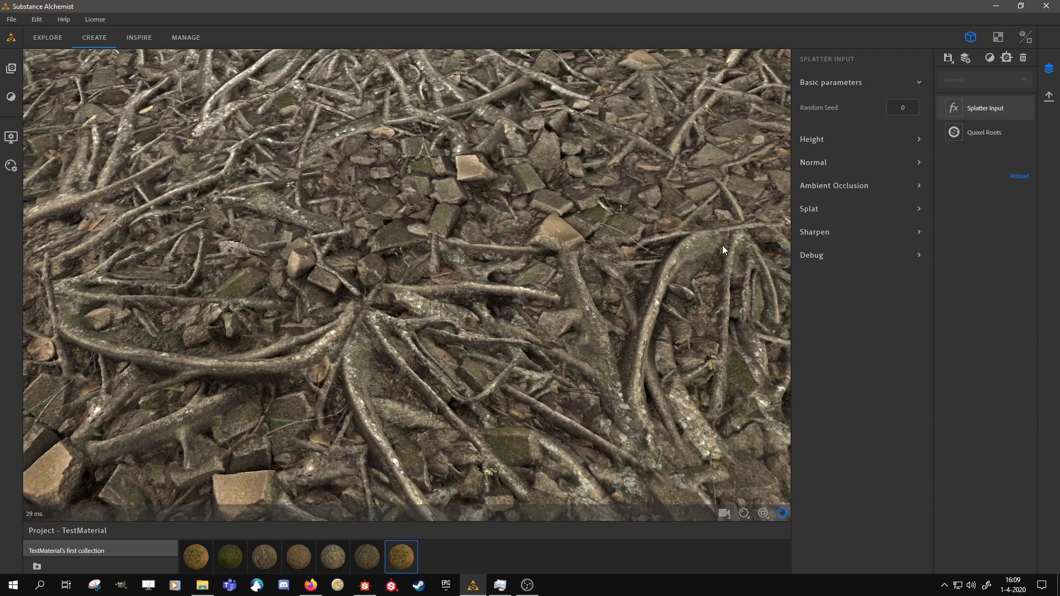
Compare the splattered roots with the height's Input or Generated option off and on.
left_click(831, 140)
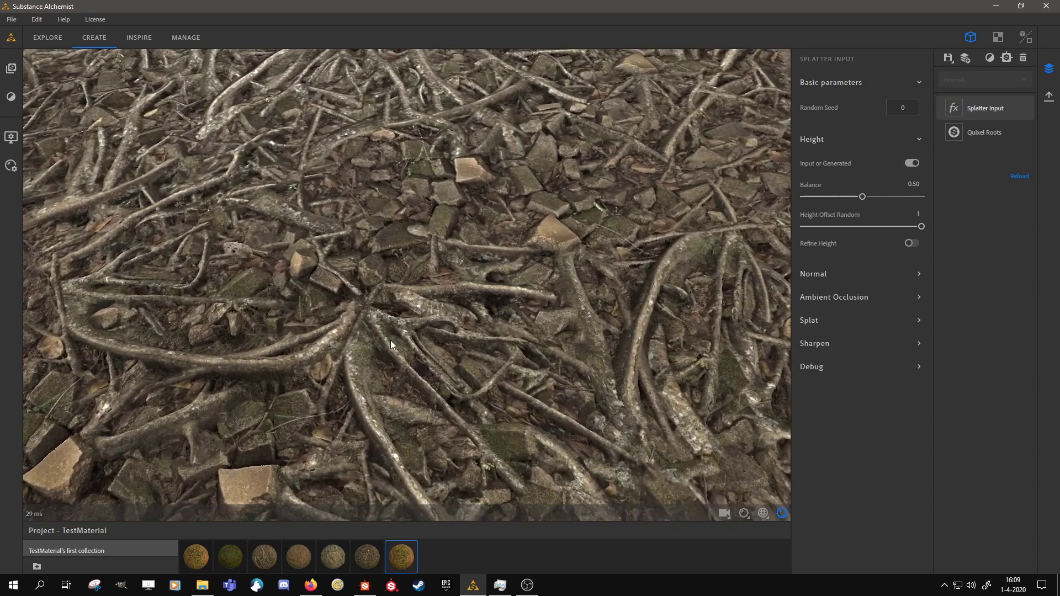
left_click(911, 163)
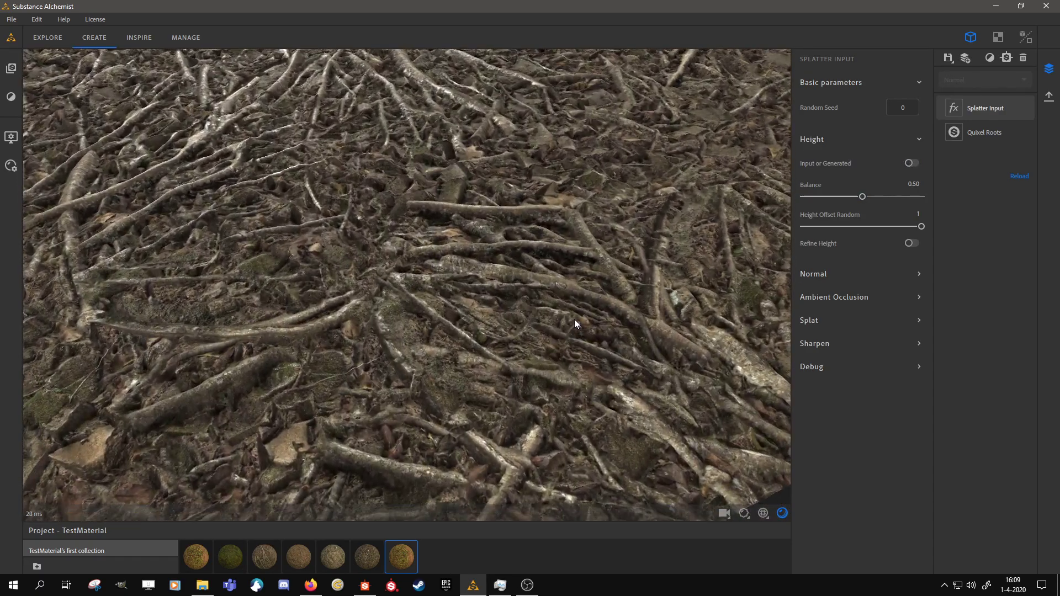
mouse_move(574, 319)
left_mouse_down()
mouse_move(554, 279)
mouse_move(489, 317)
mouse_move(468, 381)
mouse_move(469, 333)
mouse_move(576, 299)
left_mouse_up()
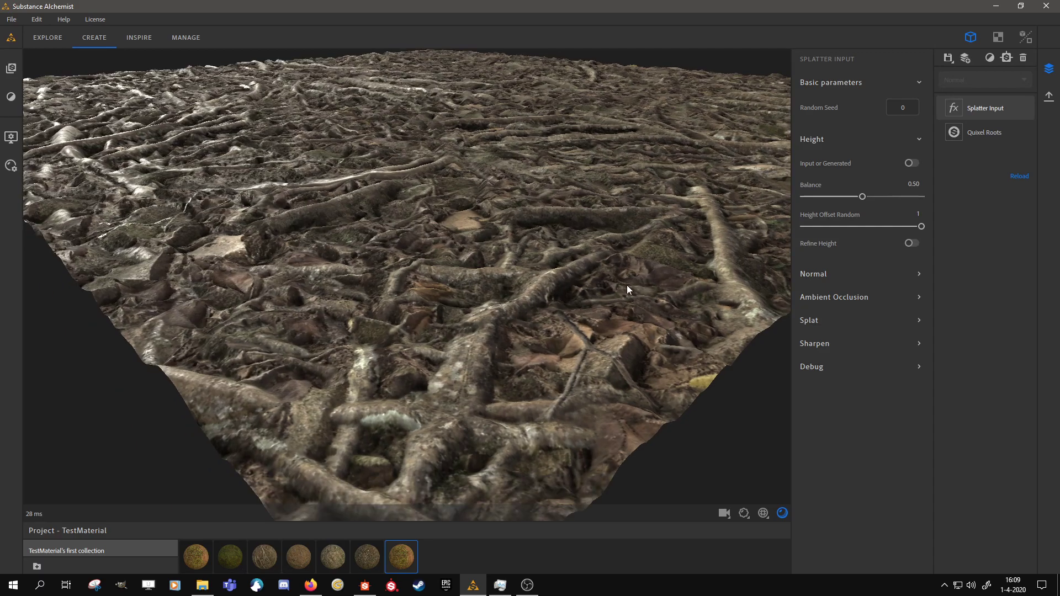
left_click(911, 163)
Turn on the debug Splat View and examine how the coloured splats overlap from several angles and distances.
left_click_drag(536, 266, 473, 137)
left_click(819, 365)
left_click(912, 390)
scroll(468, 271, "up", 5)
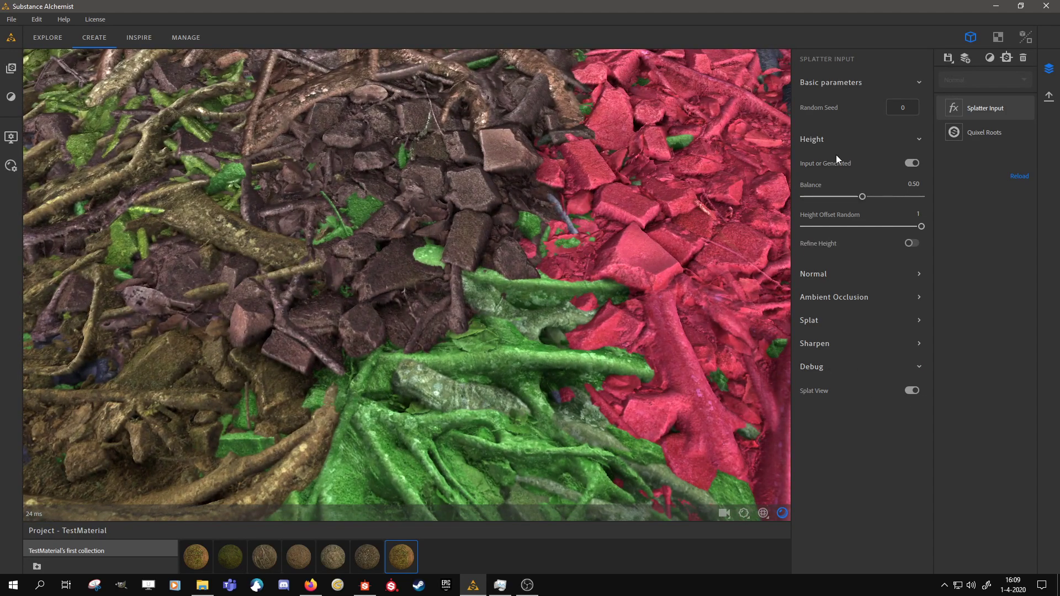
left_click_drag(439, 241, 378, 387)
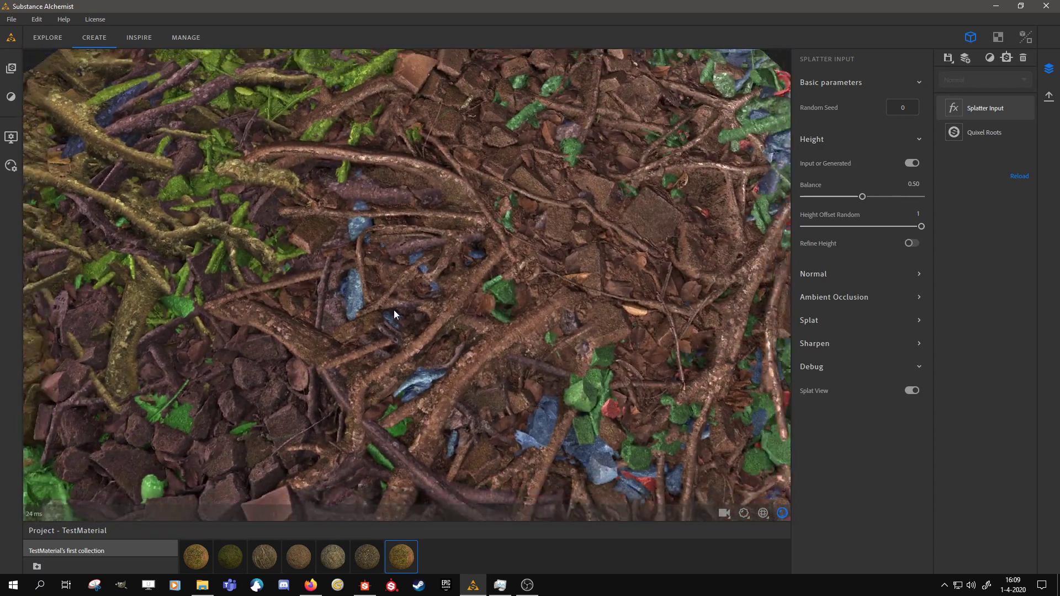
left_click_drag(394, 313, 433, 415)
right_click_drag(433, 412, 363, 111)
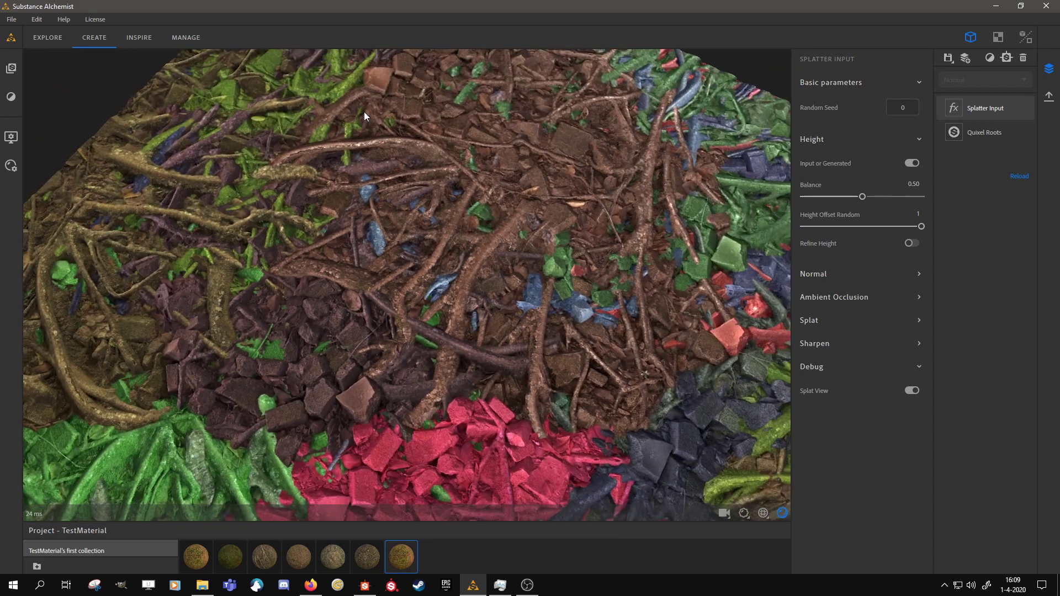
middle_click_drag(464, 317, 420, 400)
left_click_drag(520, 166, 406, 72)
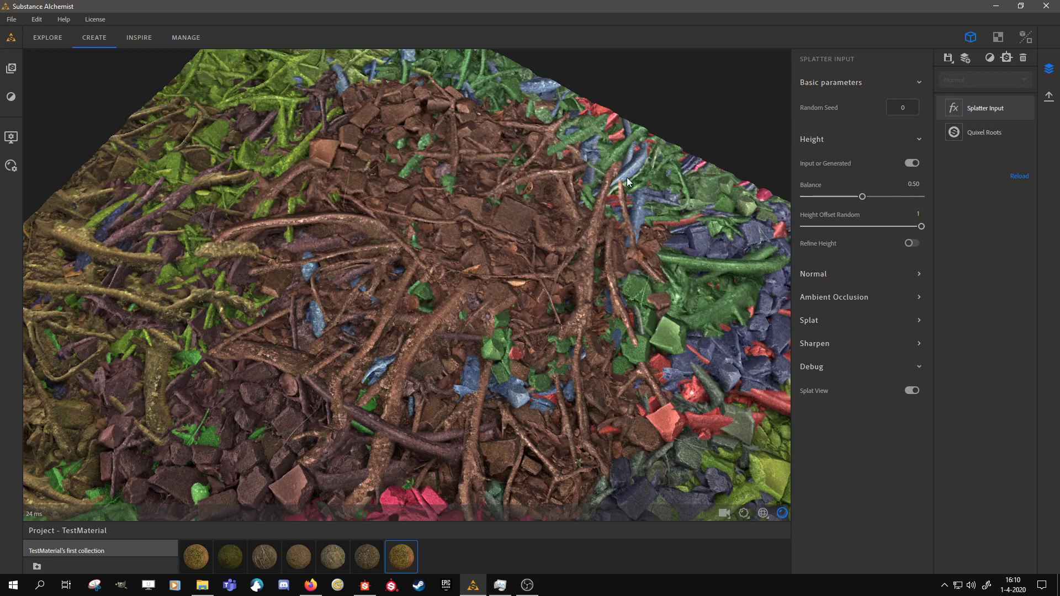
left_click_drag(446, 368, 487, 398)
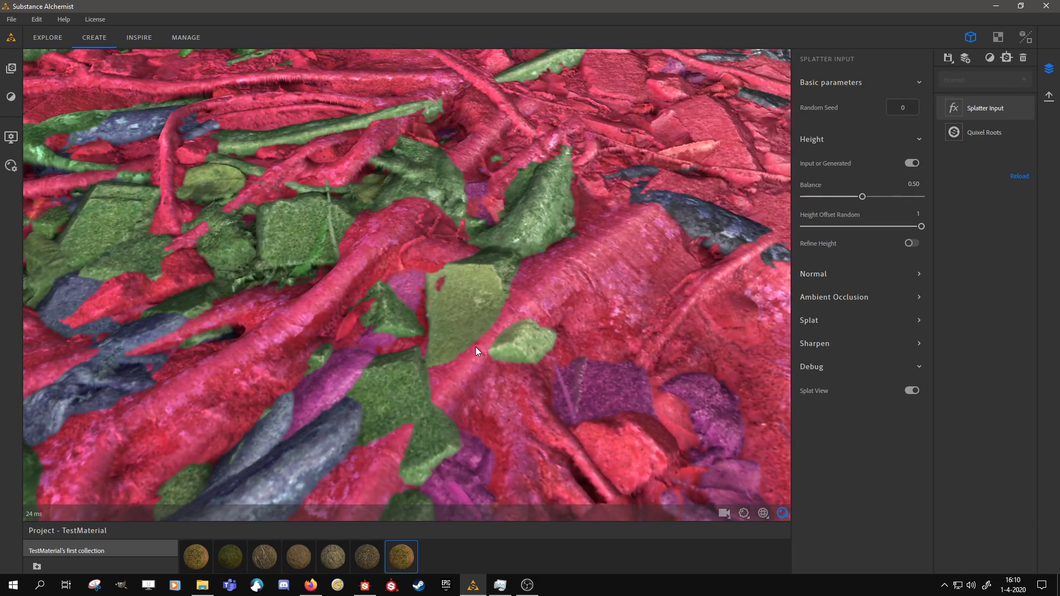
left_click_drag(474, 348, 469, 321)
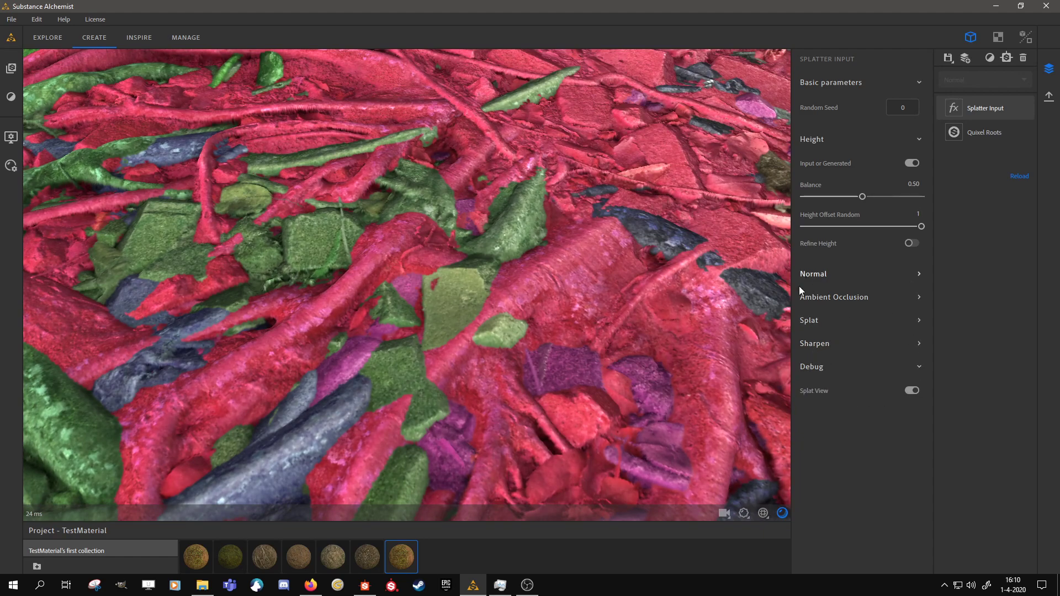
Turn off Edge Feather for the splats and disable the debug Splat View.
left_click(809, 320)
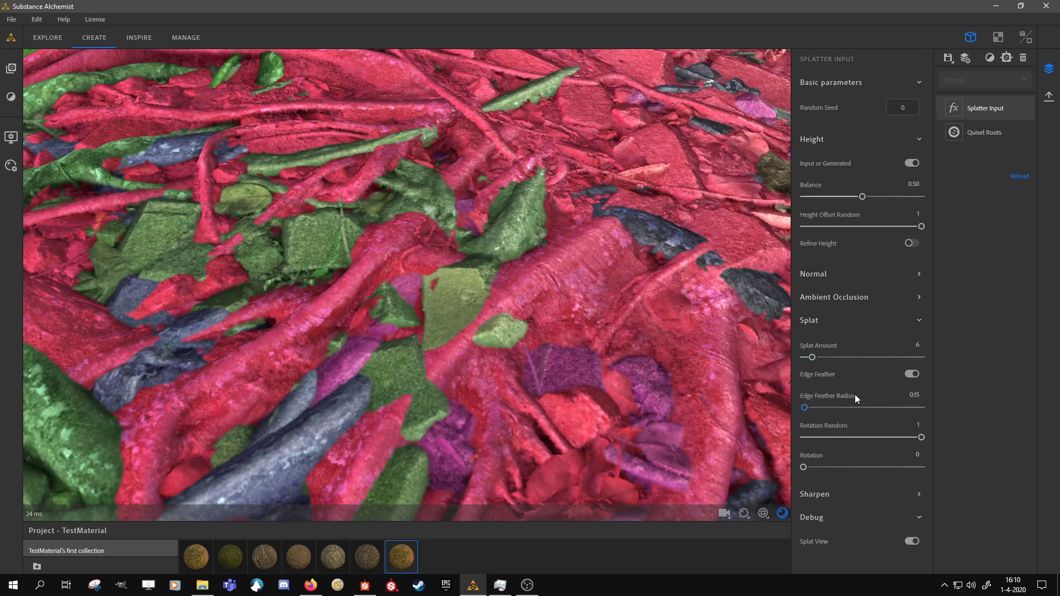
left_click(912, 374)
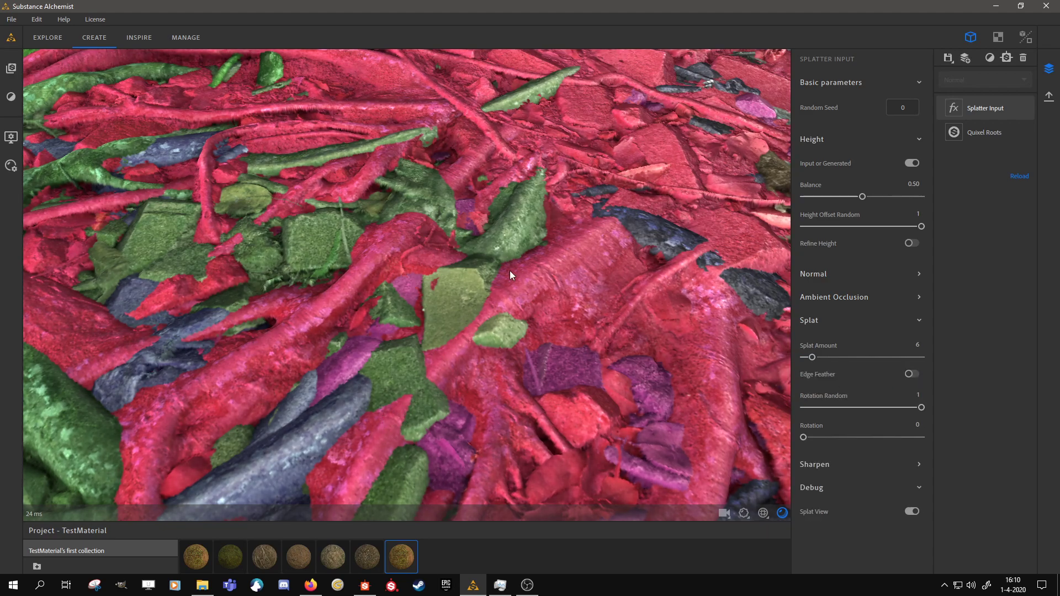
left_click(901, 511)
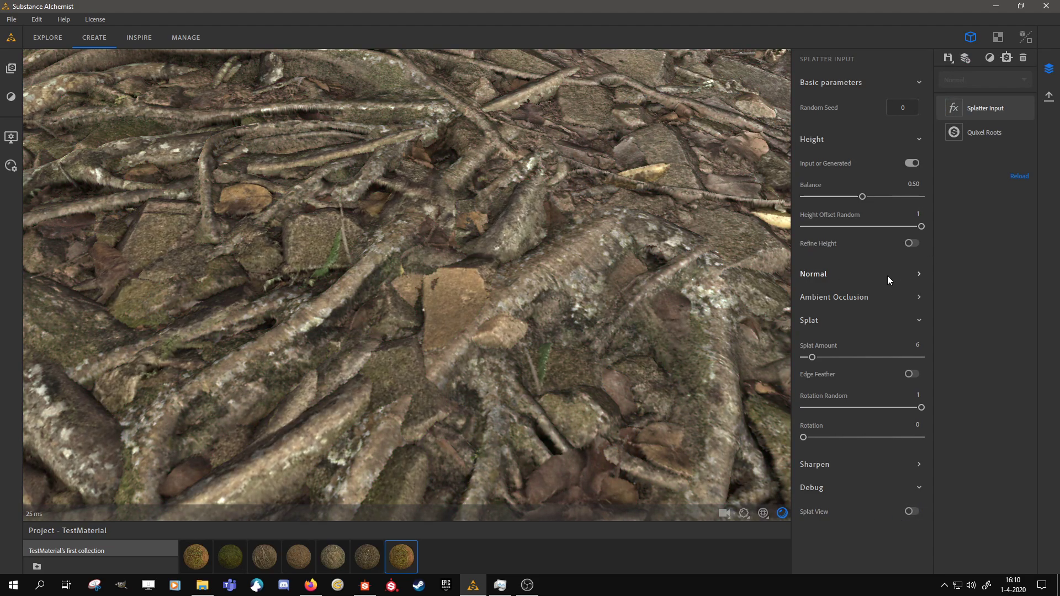
Set the height Balance to 0 and compare the splat borders with Edge Feather on and off, leaving it on.
left_click_drag(863, 200, 787, 206)
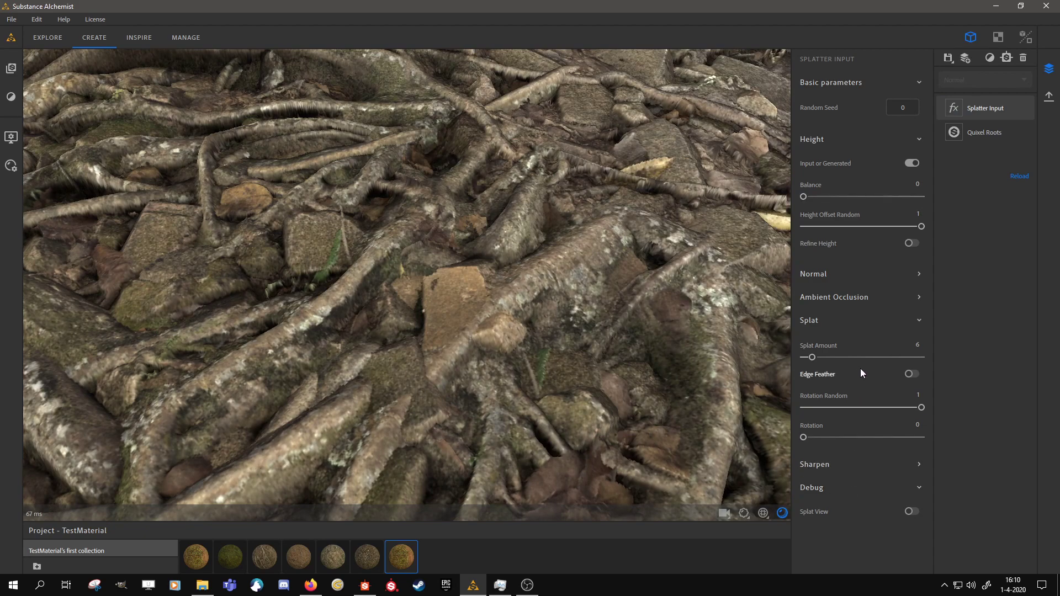
left_click(912, 374)
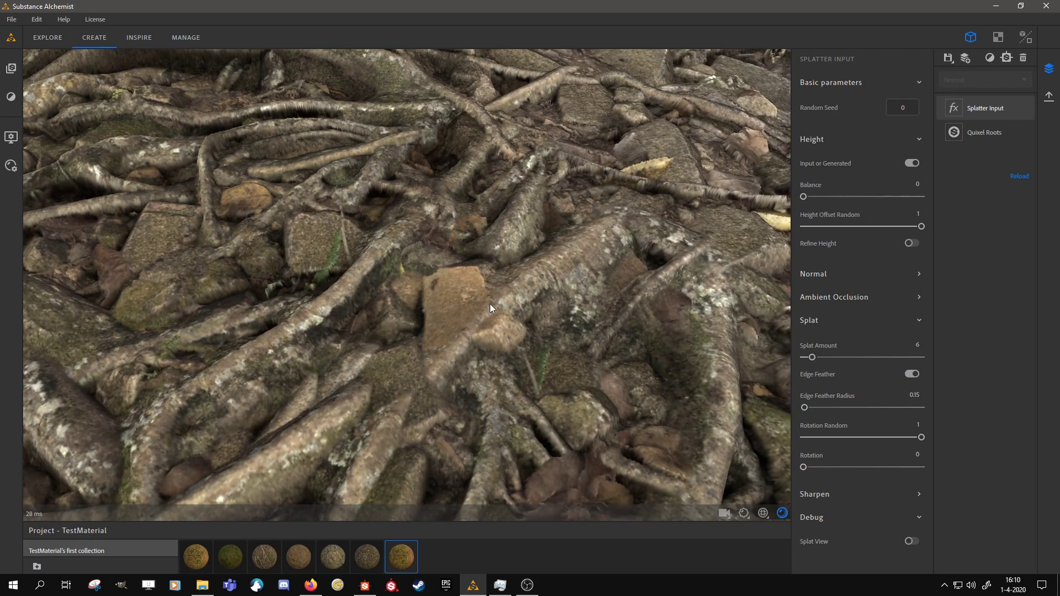
left_click(912, 374)
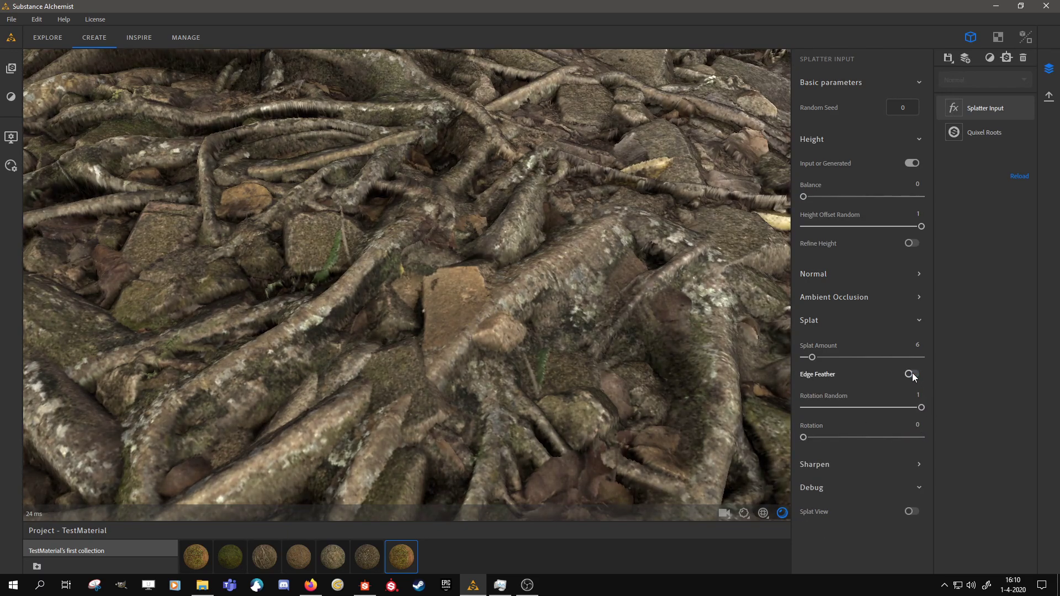
left_click(912, 374)
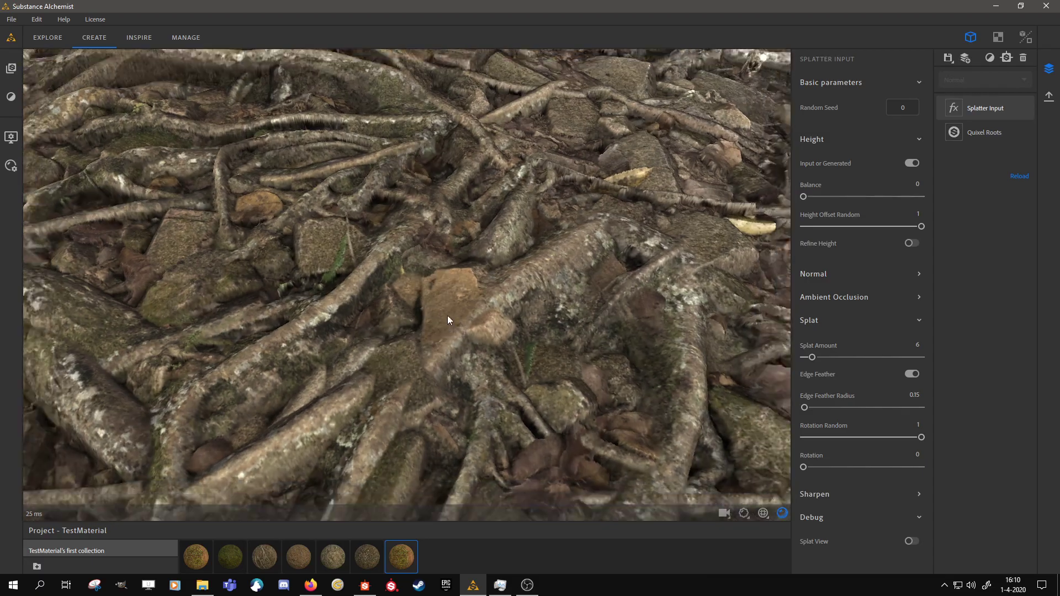
left_click_drag(447, 316, 514, 364)
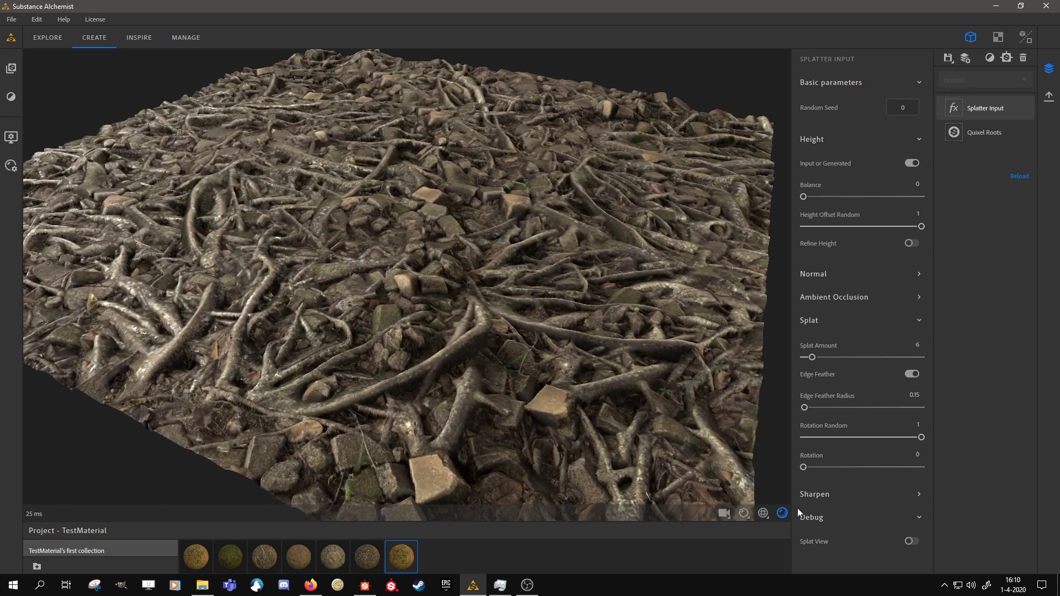
Compare the roots surface in the 3D view with the Sharpen switch off and on.
left_click(836, 495)
left_click_drag(664, 346, 567, 345)
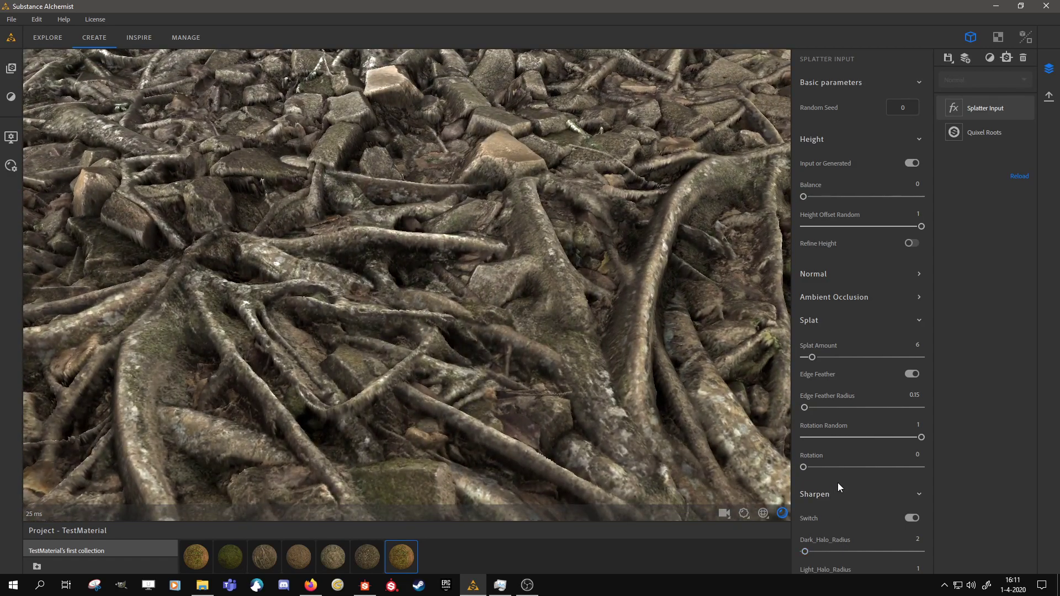
scroll(837, 483, "down", 3)
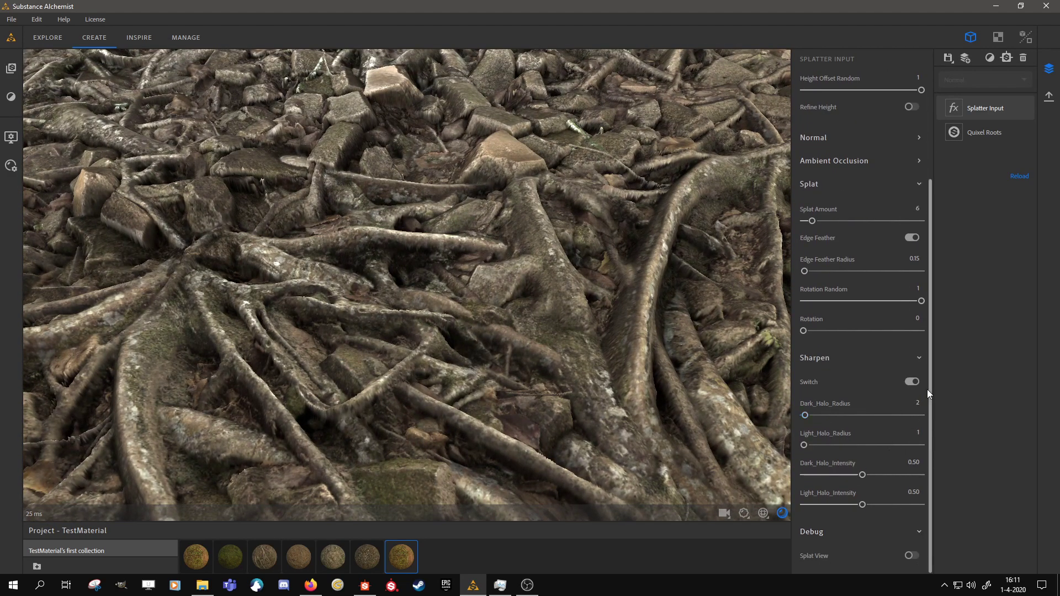
left_click(912, 382)
left_click(913, 380)
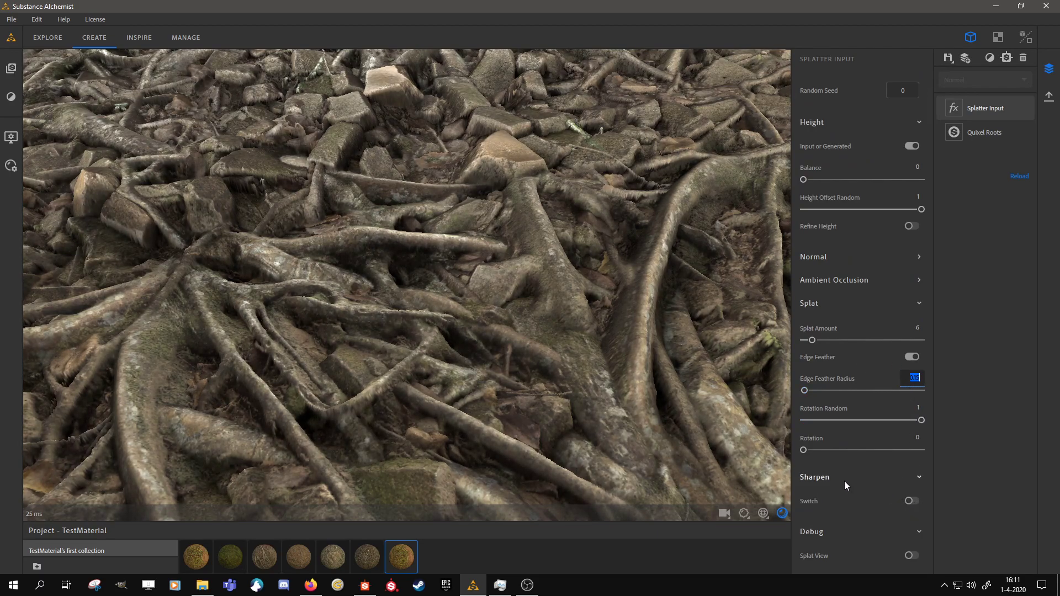
left_click(911, 502)
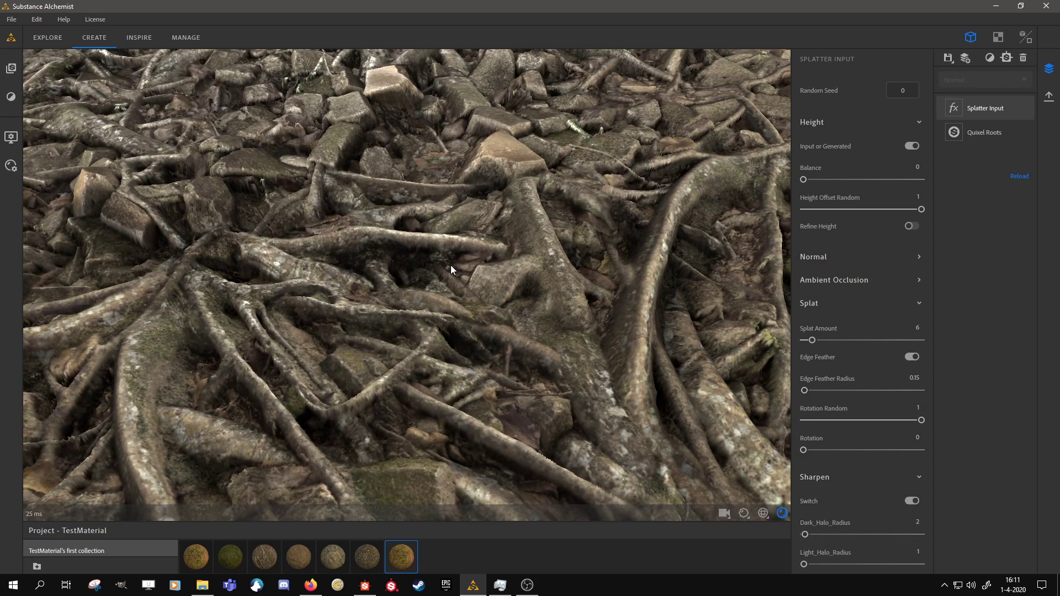
Compare the 2D Roughness output with Sharpen off and on, and return to the 3D view.
right_click_drag(542, 360, 511, 224)
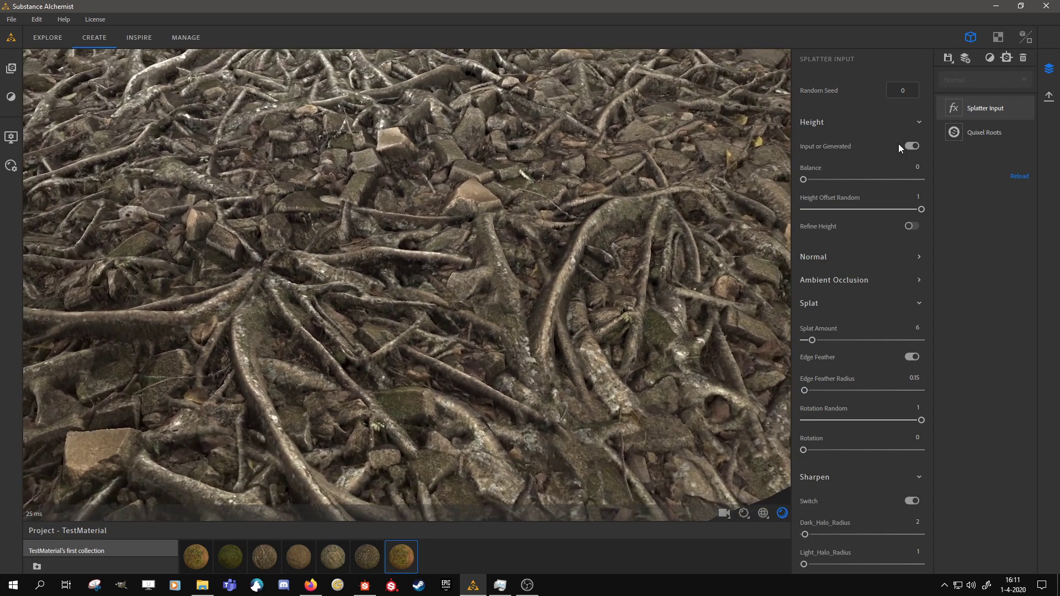
left_click(996, 38)
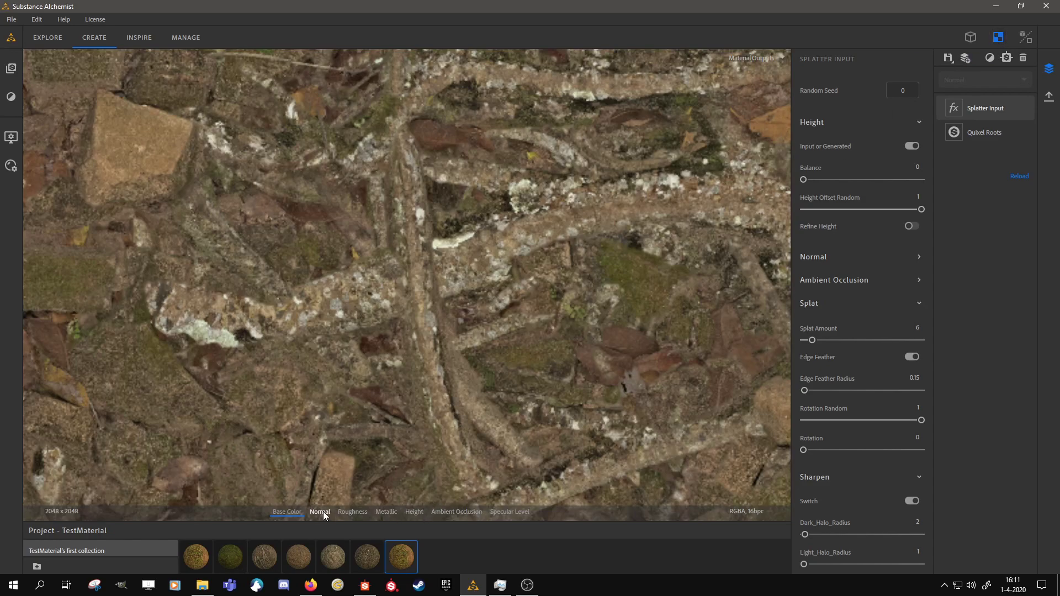
left_click(354, 511)
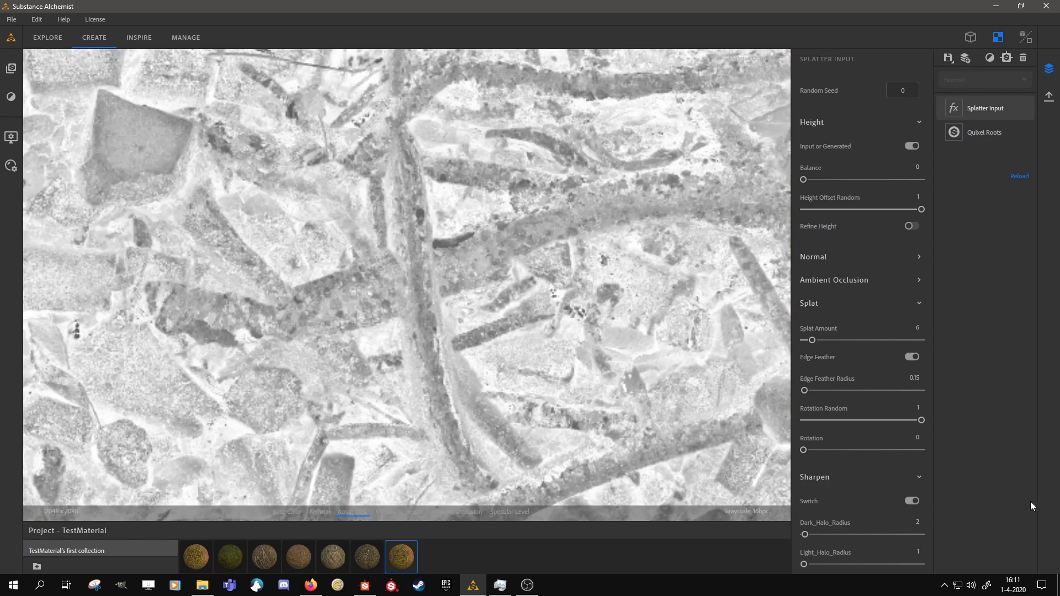
left_click(914, 502)
left_click(912, 501)
left_click(970, 37)
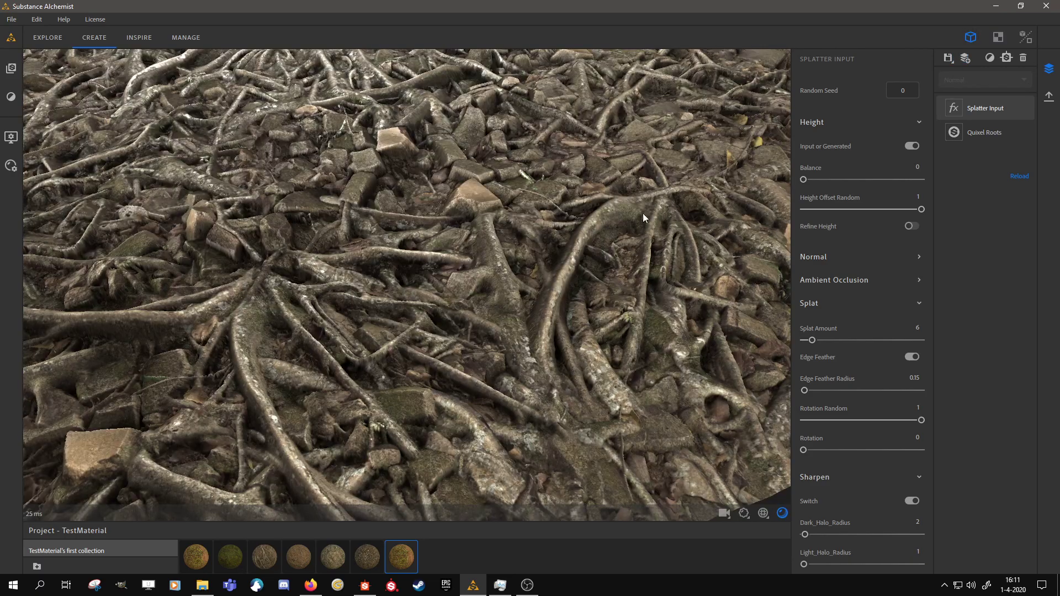
Compare the material in 3D once more with Sharpen off and on from a new angle.
left_click_drag(545, 301, 527, 268)
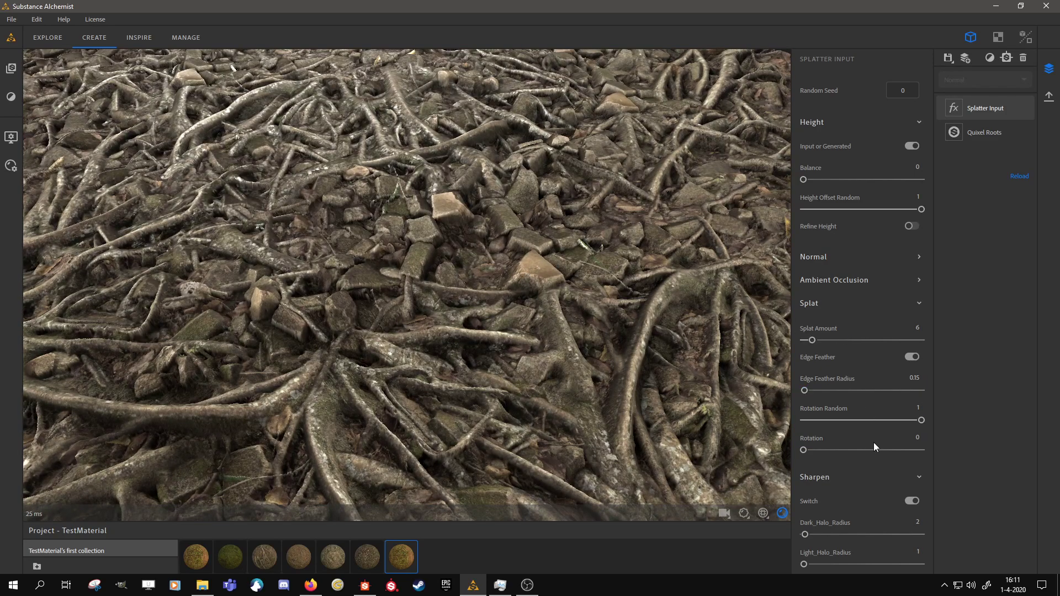
scroll(876, 499, "down", 3)
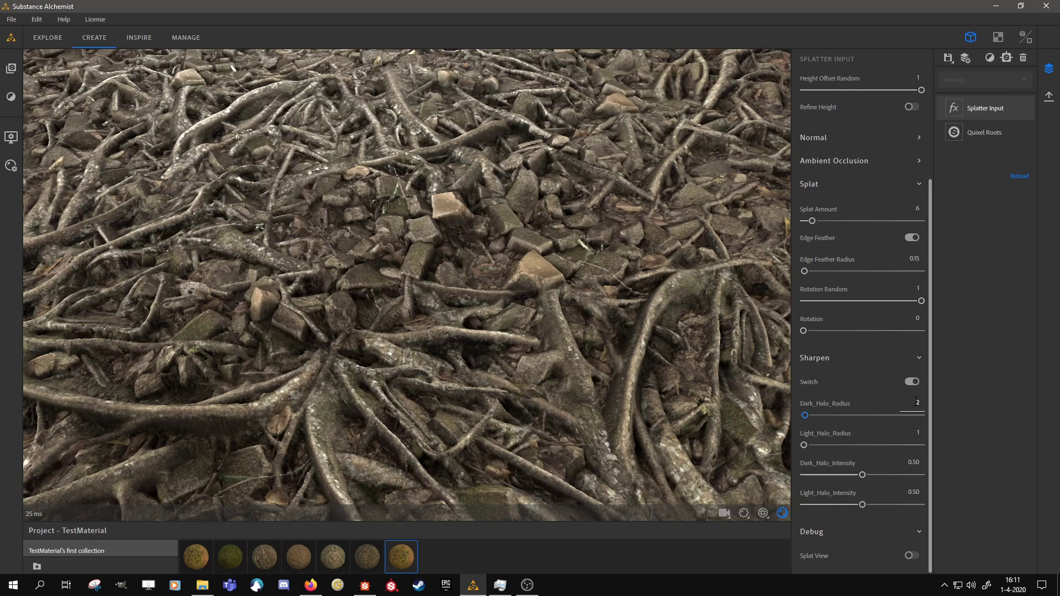
left_click(912, 382)
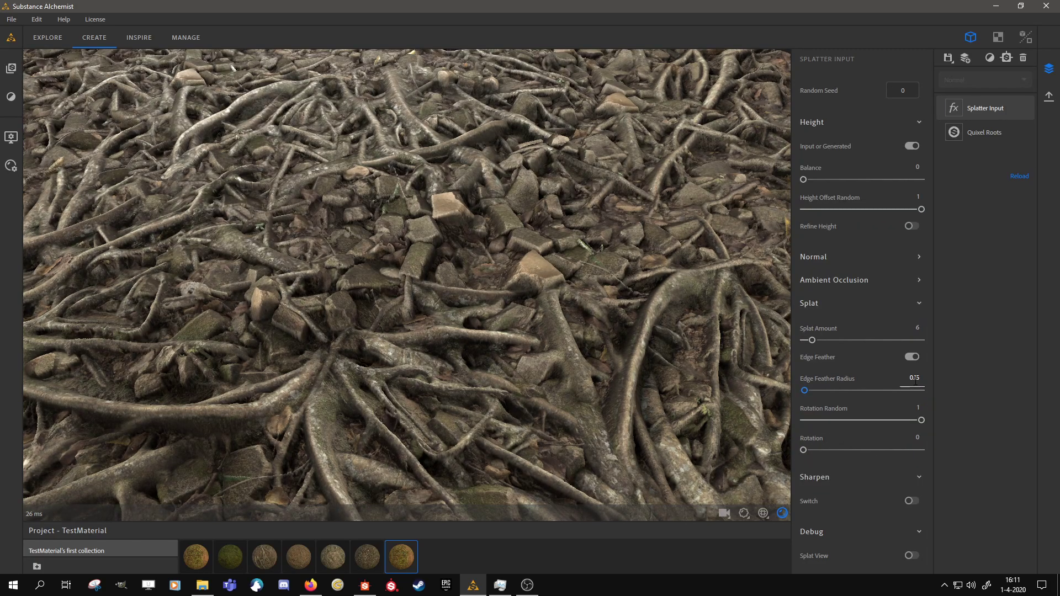
left_click(911, 501)
Set the Sharpen Dark_Halo_Radius to 1 and Light_Halo_Radius to 0.5.
scroll(856, 506, "down", 3)
left_click(914, 404)
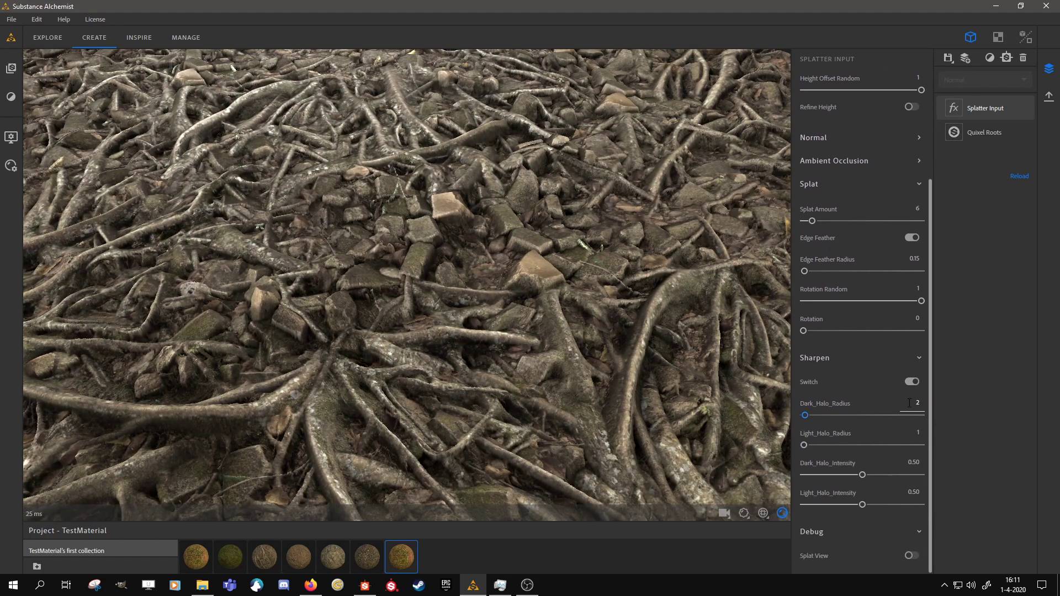
type("1")
key("Tab")
type("0.5")
key("Return")
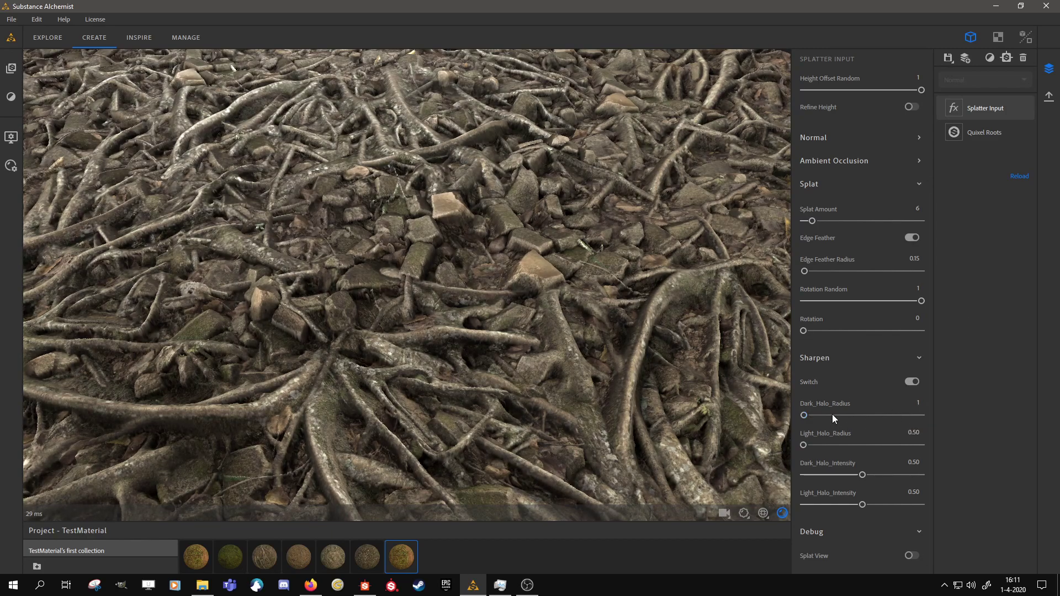
Set the Sharpen Dark_Halo_Intensity and Light_Halo_Intensity to 1, Dark_Halo_Radius to 2 and Light_Halo_Radius to 1.
left_click_drag(865, 473, 969, 475)
left_click_drag(865, 507, 1002, 509)
type("2")
key("Tab")
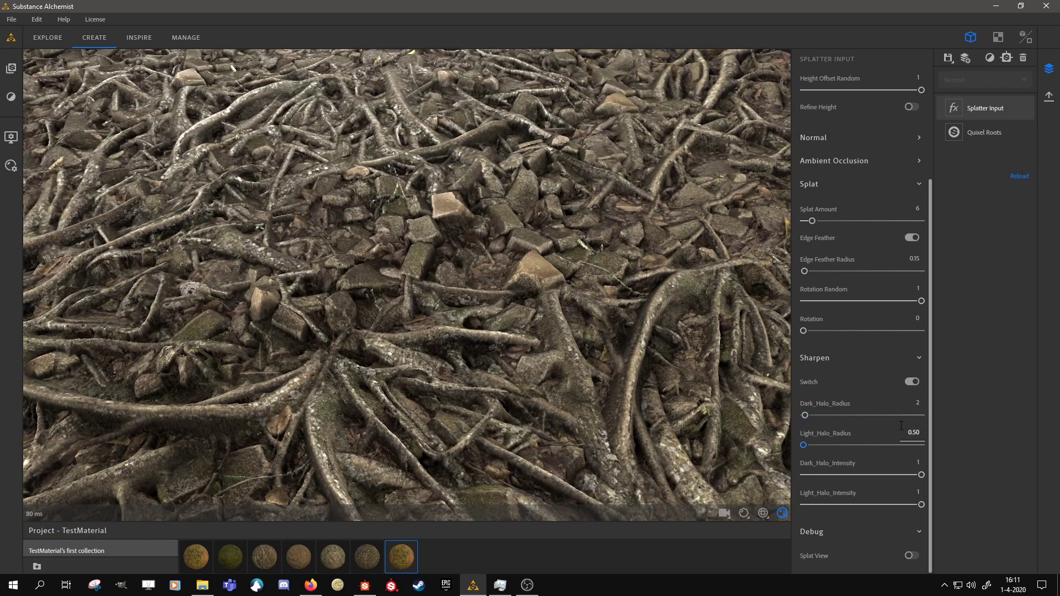
type("1")
key("Return")
left_click_drag(683, 295, 558, 110)
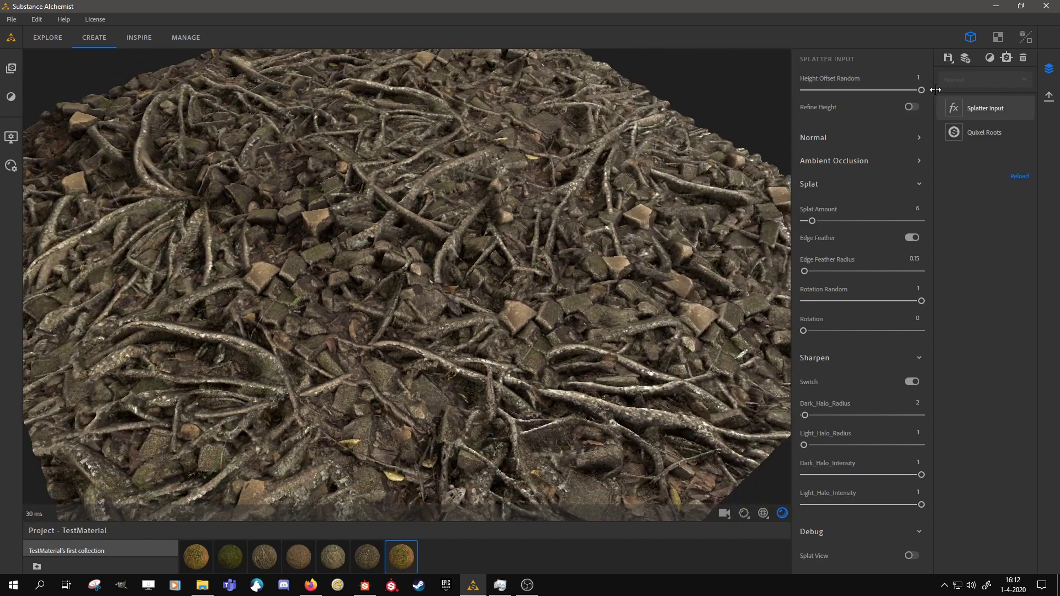
Replace the Splatter Input and Quixel Roots layers with the Quixel Forest Roots Alt material and a new Splatter Input filter above it.
left_click(1023, 58)
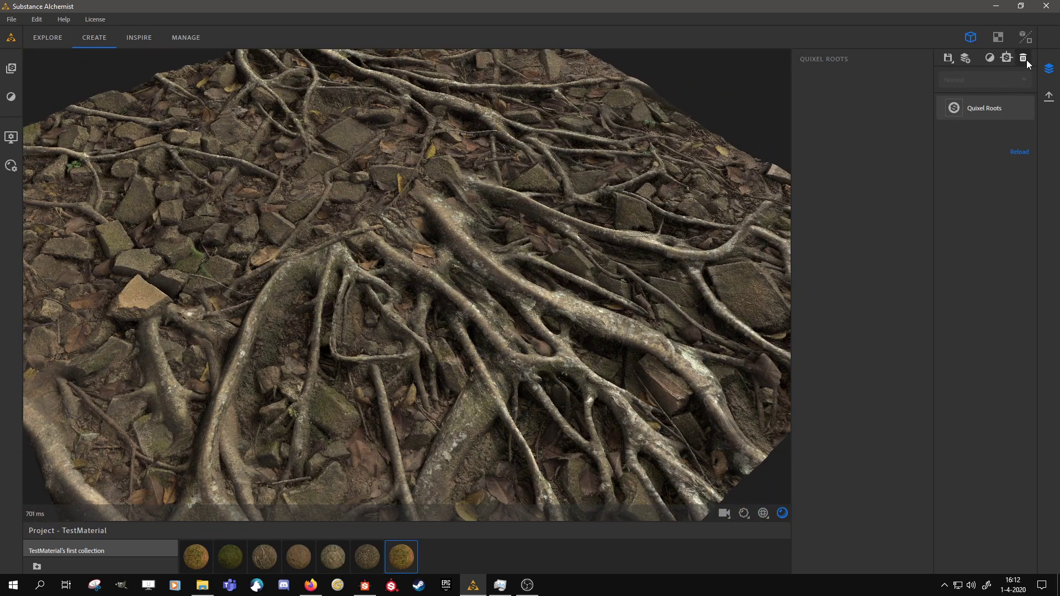
left_click(1023, 57)
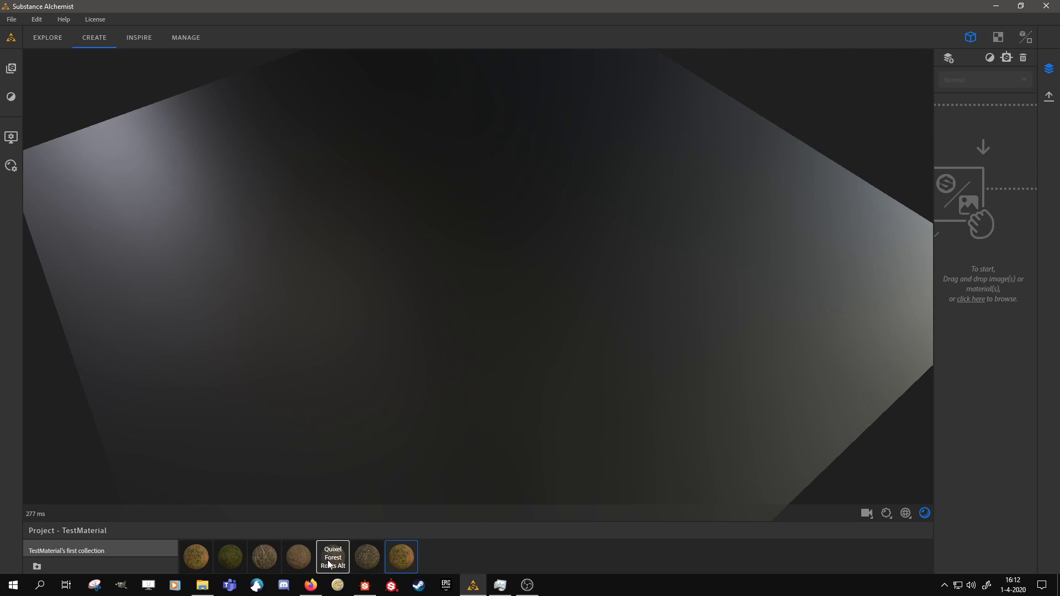
left_click_drag(333, 559, 1009, 150)
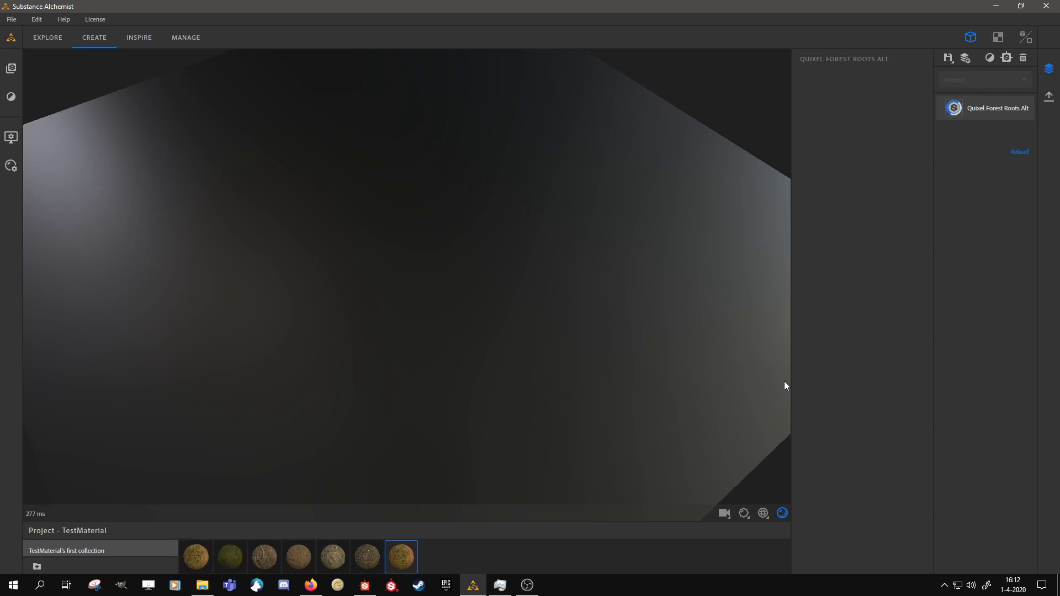
left_click_drag(989, 108, 975, 95)
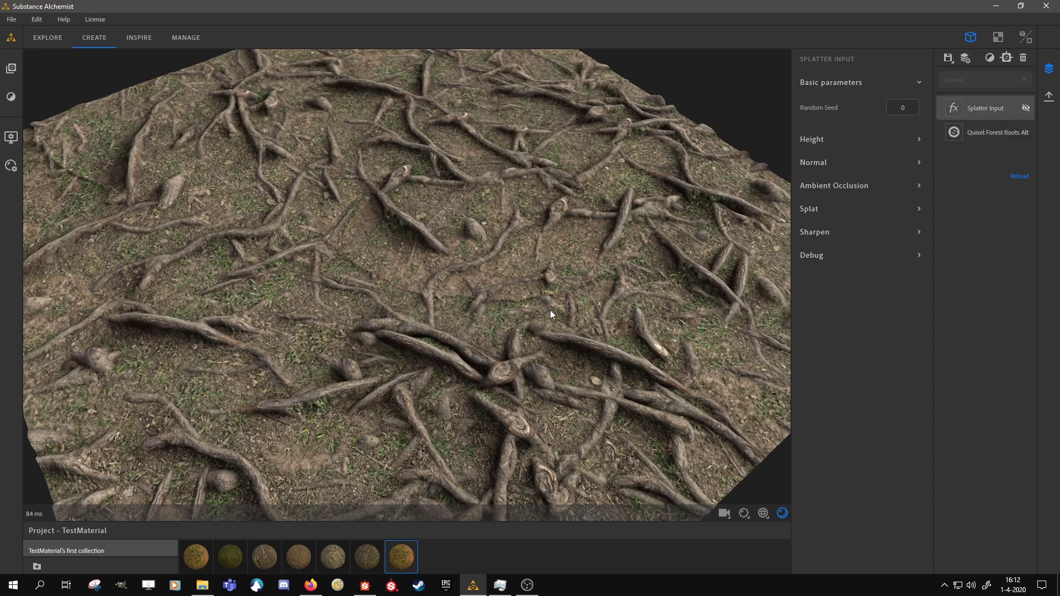
Compare the forest roots surface in 3D with the Splatter Input layer hidden and shown.
left_click_drag(531, 332, 552, 359)
scroll(433, 403, "up", 5)
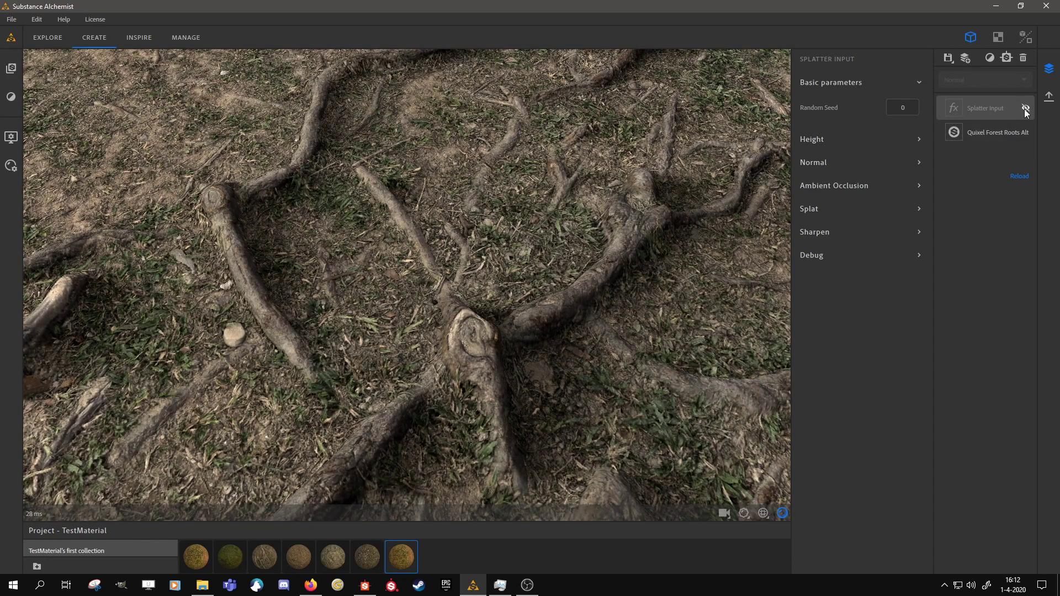
left_click(1012, 112)
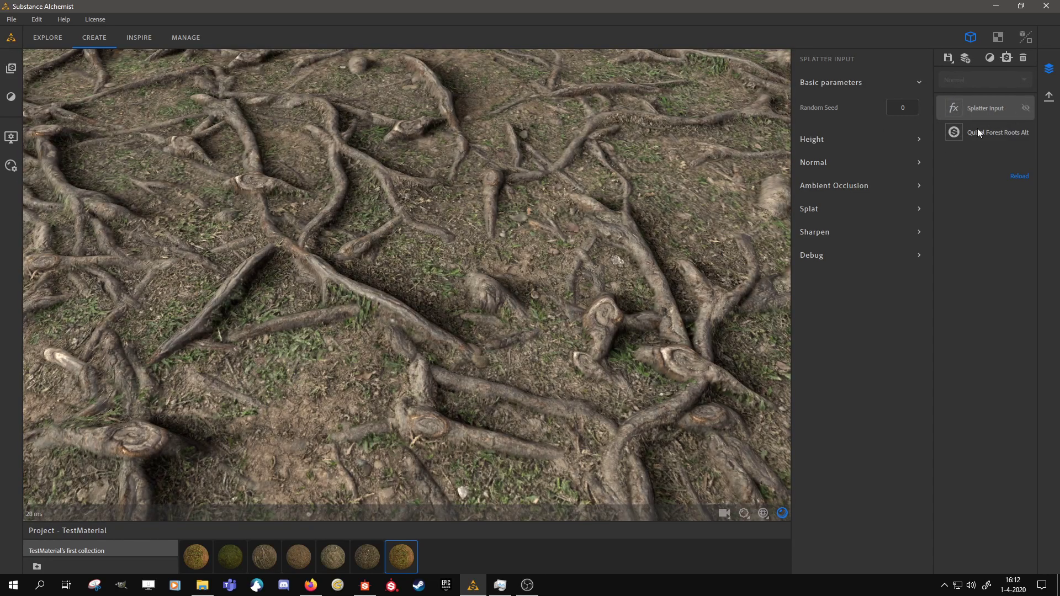
scroll(339, 309, "down", 5)
scroll(343, 304, "up", 5)
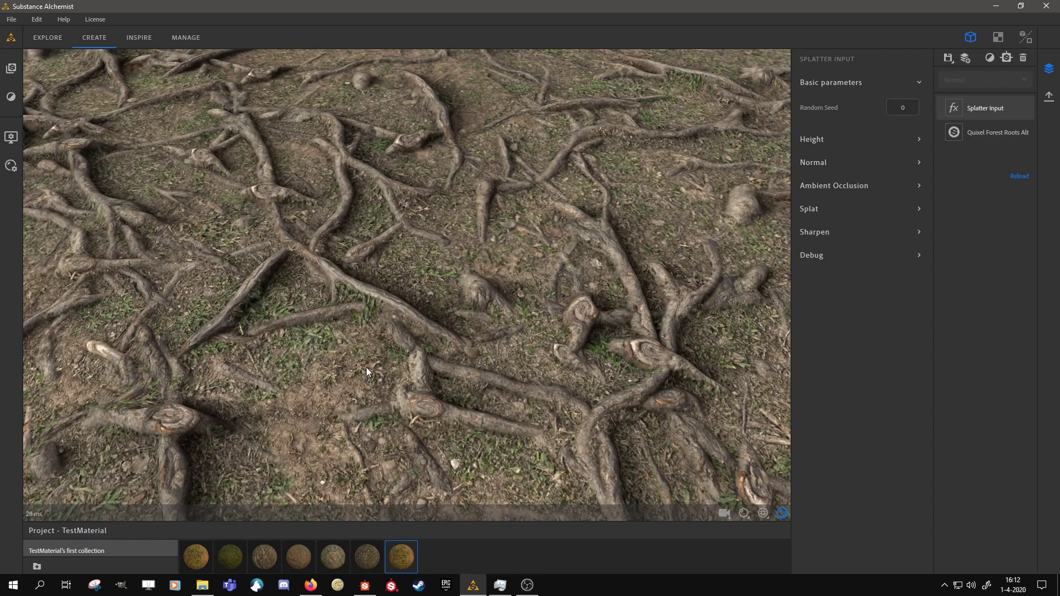
Expand the Height parameters and randomize the Random Seed through 14057 and 24824 to 23538, examining the root layout.
left_click(807, 139)
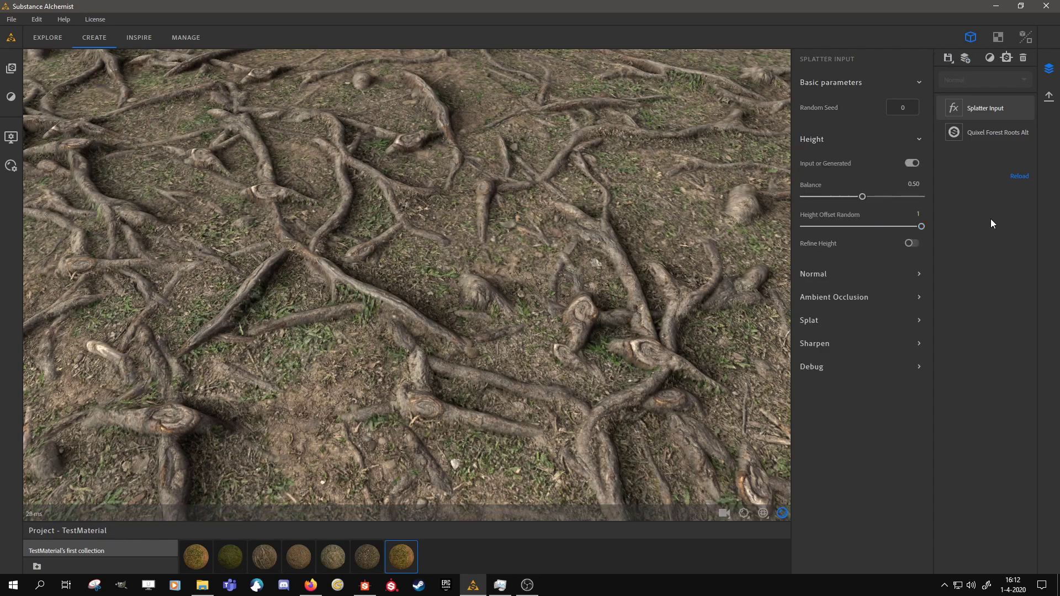
left_click(901, 107)
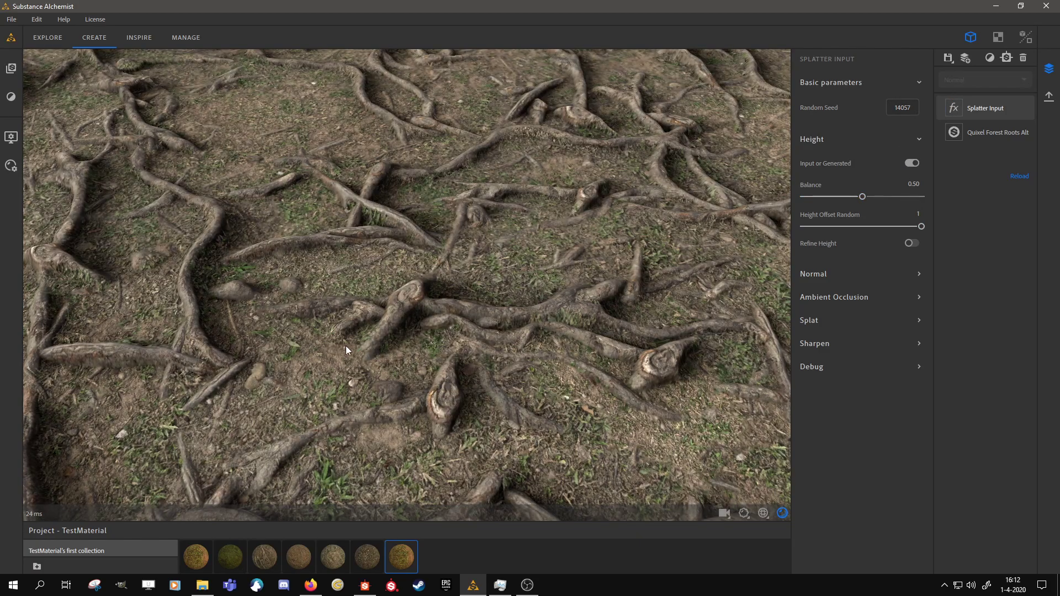
left_click(911, 107)
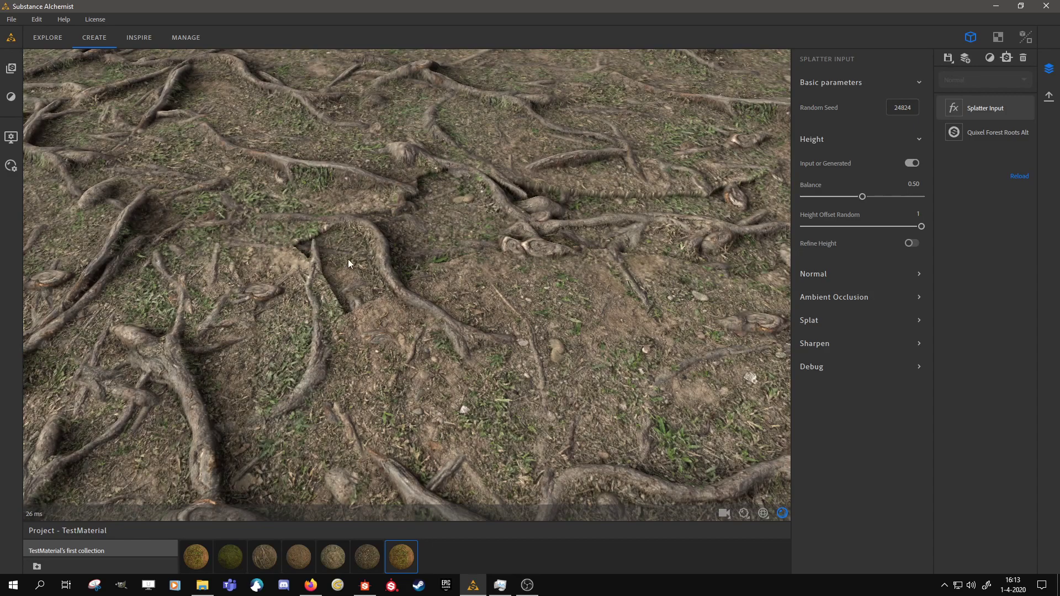
left_click(907, 109)
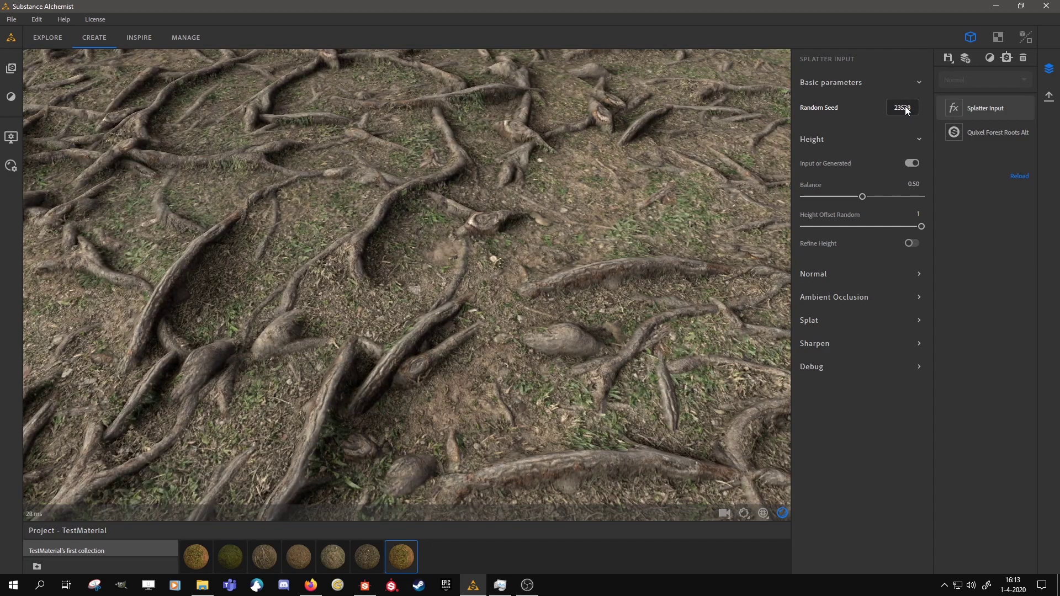
left_click_drag(420, 298, 575, 385)
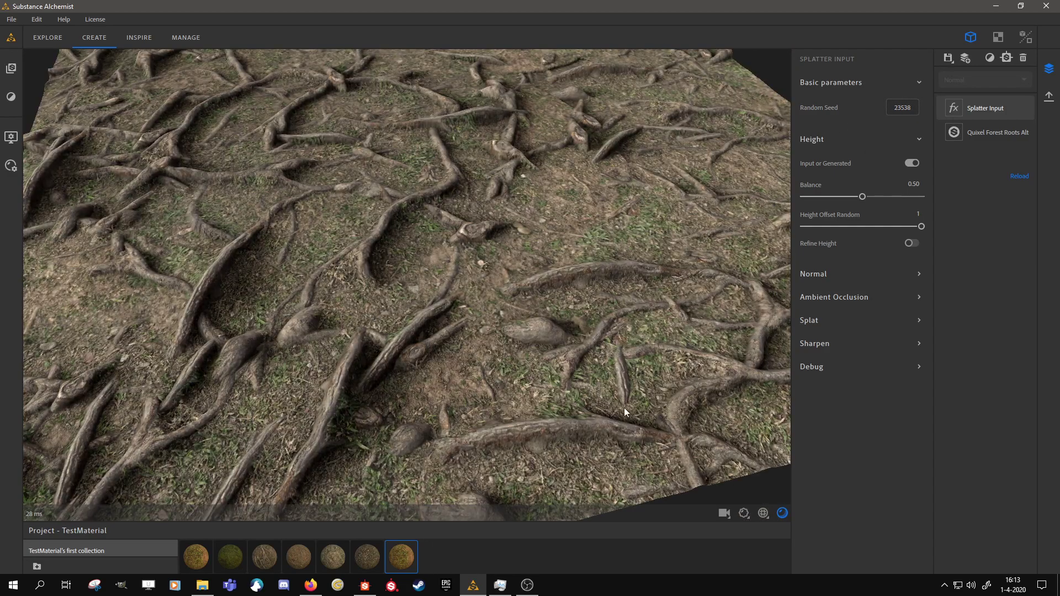
scroll(528, 354, "up", 3)
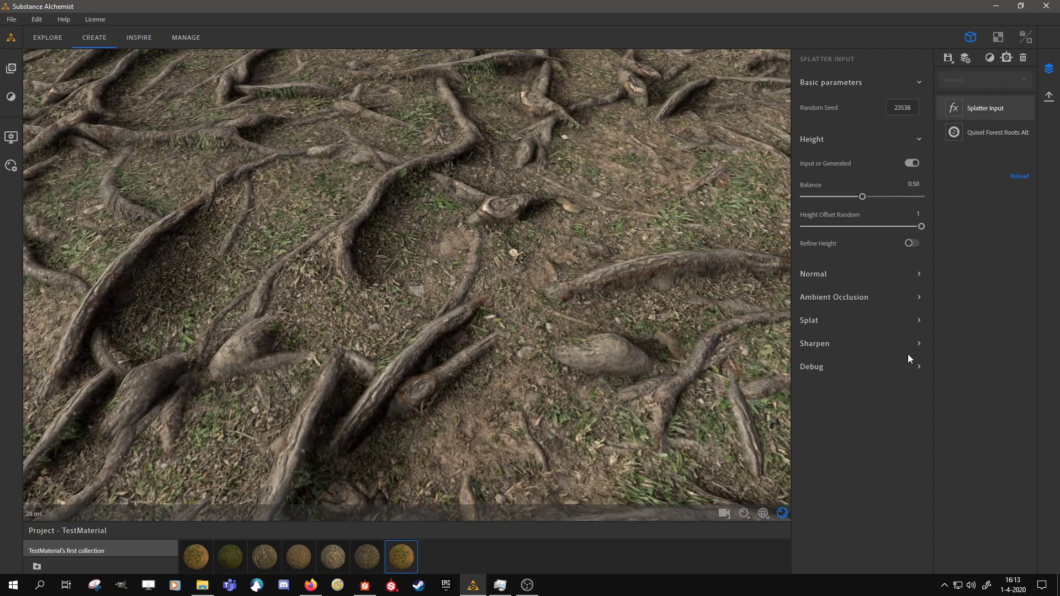
Try the Splat Rotation Random at 0, 0.52 and 1, and set Rotation to 0.19.
left_click(800, 326)
left_click_drag(920, 440, 797, 443)
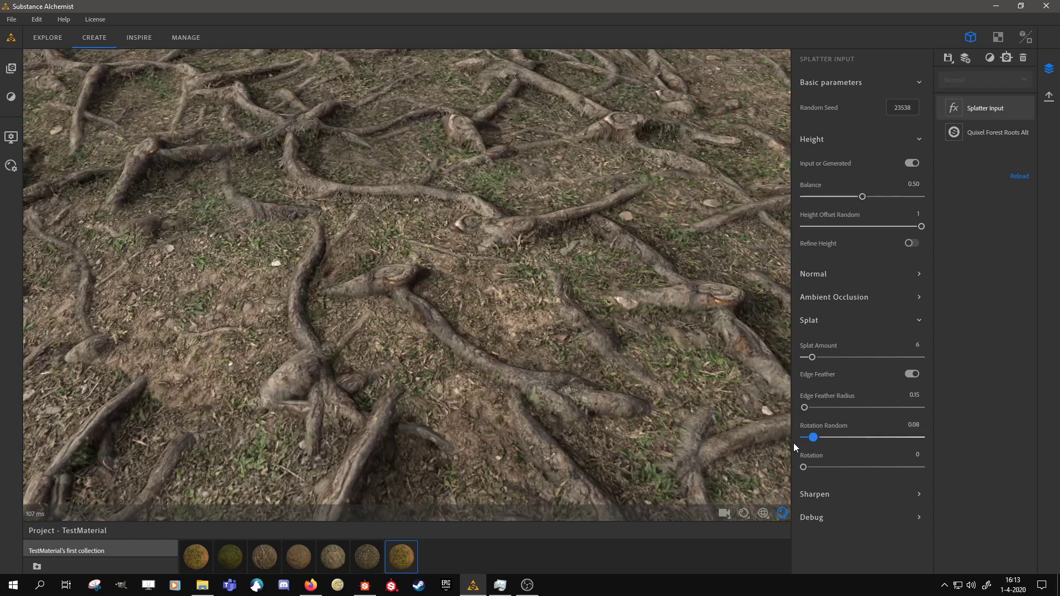
scroll(755, 446, "down", 3)
scroll(420, 237, "down", 2)
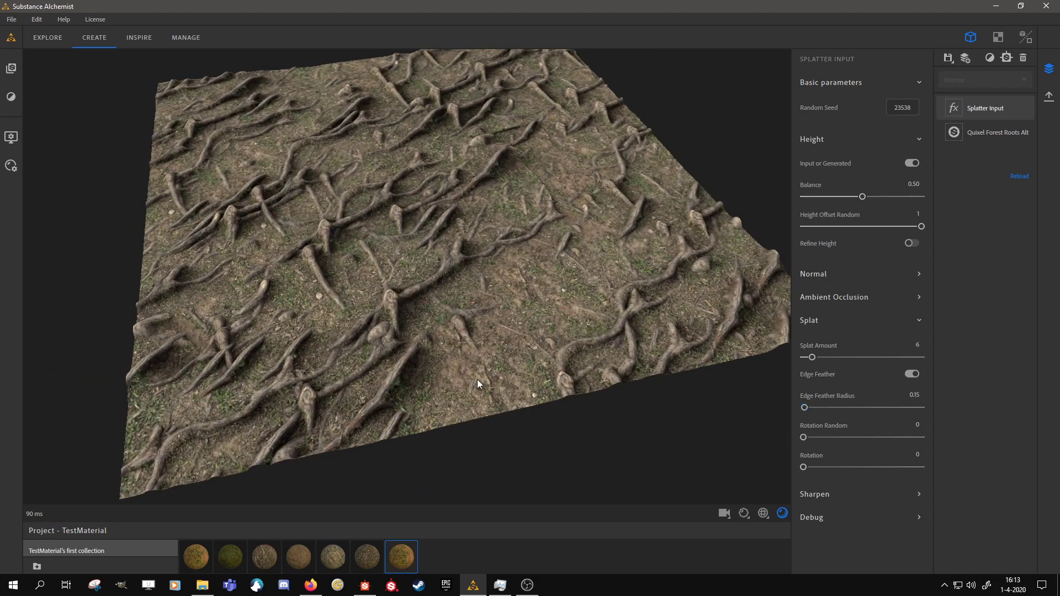
left_click_drag(808, 438, 865, 435)
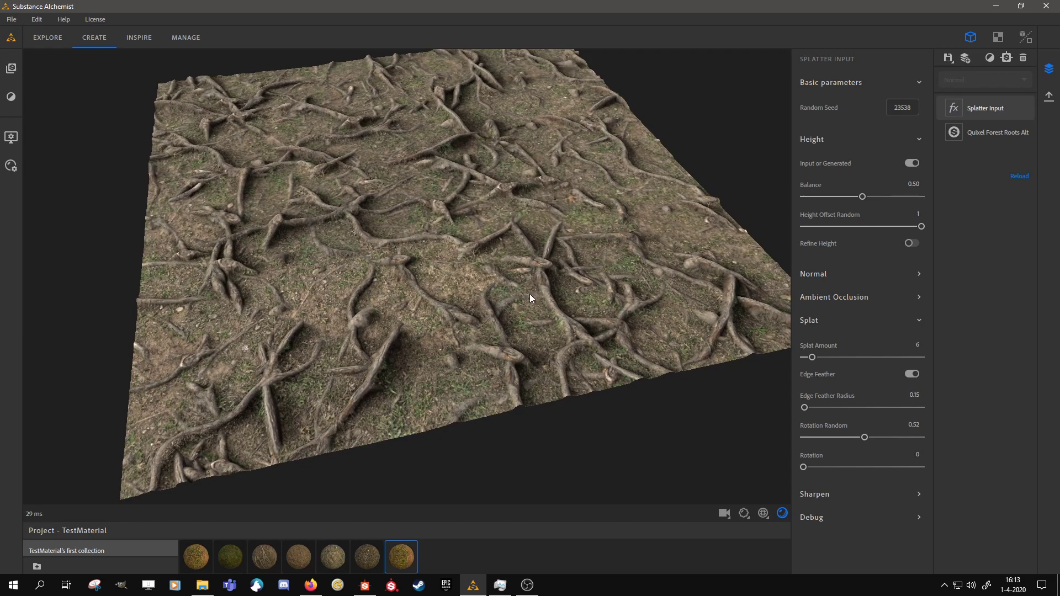
left_click_drag(866, 439, 942, 445)
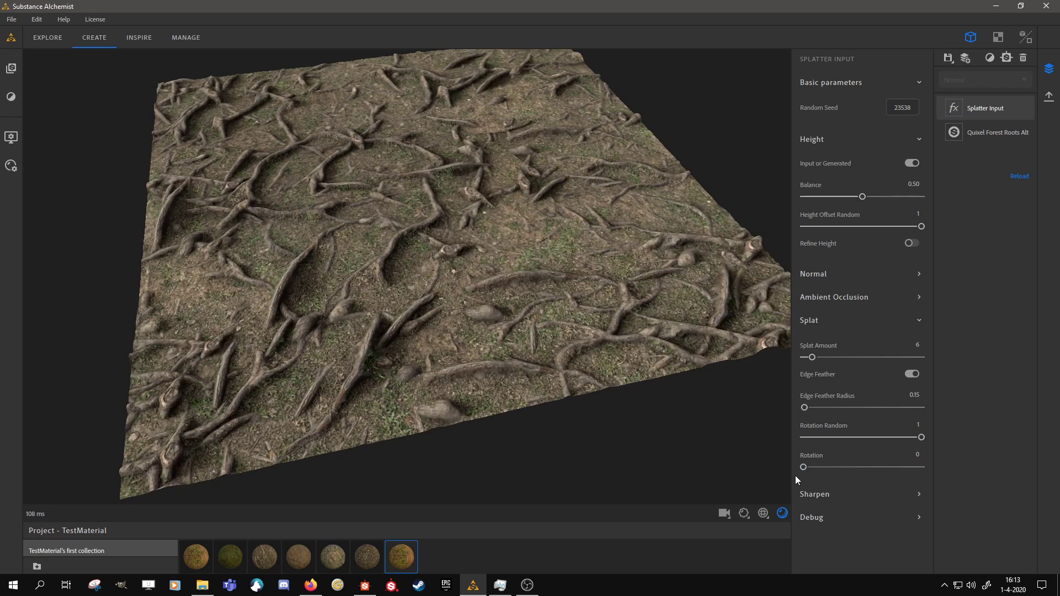
left_click_drag(807, 467, 826, 467)
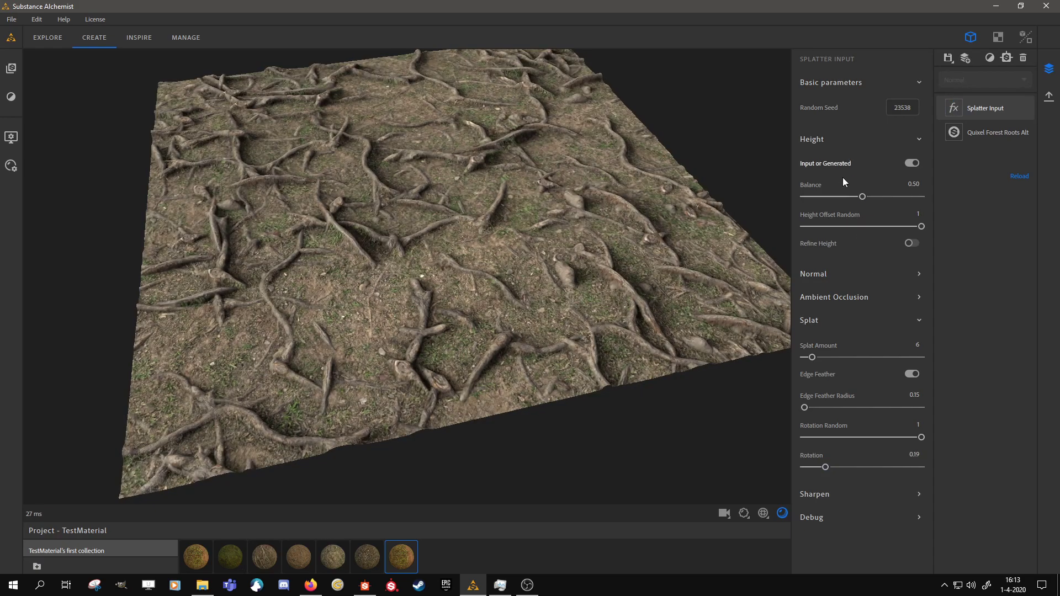
Raise the Height Balance to 0.81 and inspect the root blending up close.
left_click_drag(862, 197, 905, 197)
scroll(443, 268, "up", 5)
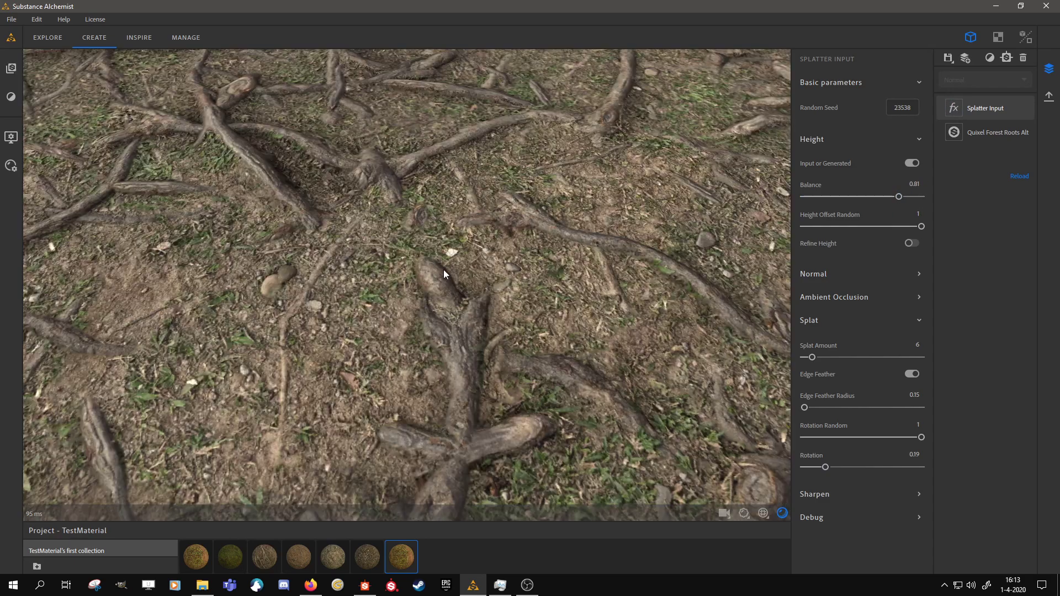
scroll(456, 268, "down", 5)
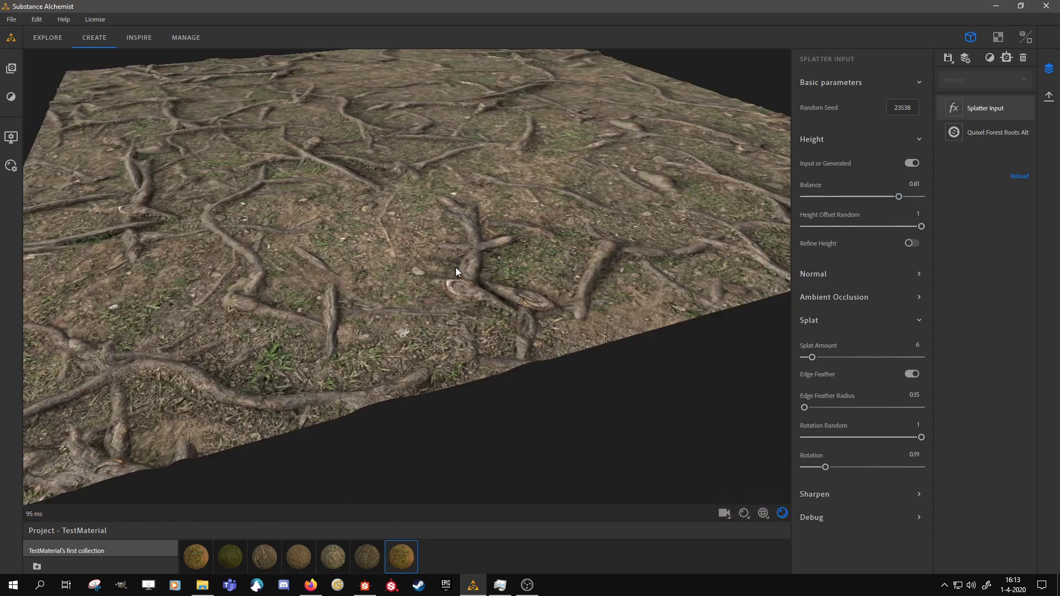
Turn off the Input or Generated switch for Ambient Occlusion and inspect the surface.
left_click(804, 297)
left_click(912, 321)
scroll(512, 290, "up", 5)
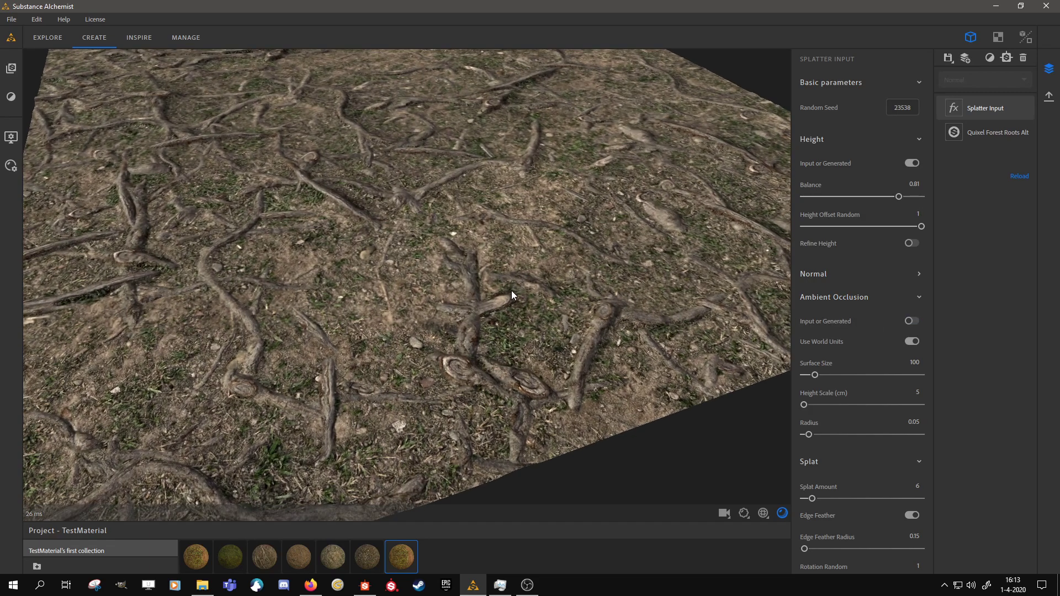
scroll(895, 505, "down", 3)
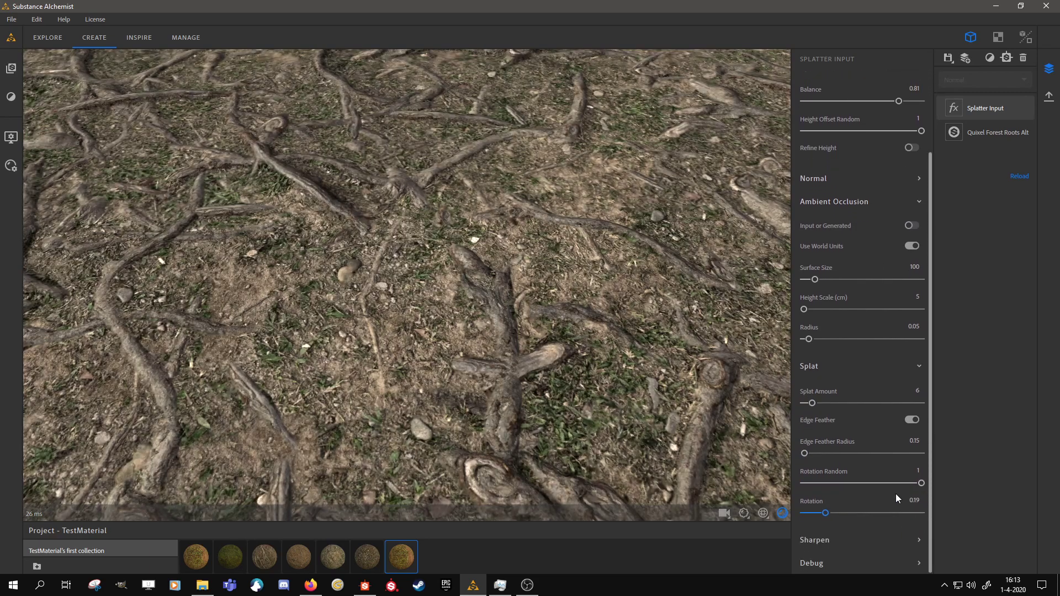
Set the Sharpen Dark_Halo_Intensity and Light_Halo_Intensity to 1, and raise the Splat Amount to 31.
left_click(814, 540)
scroll(878, 503, "down", 4)
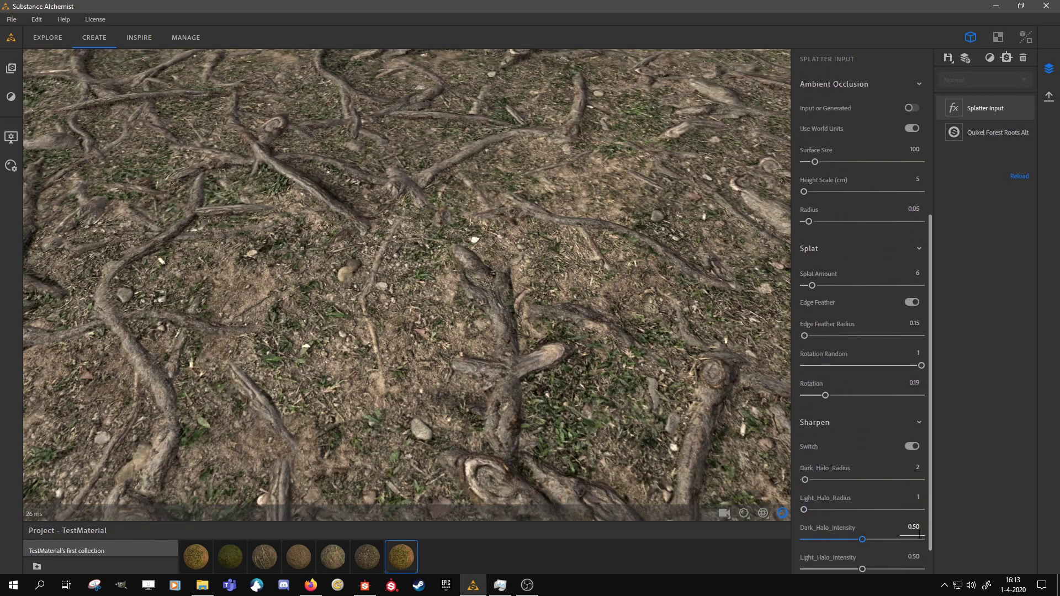
left_click_drag(863, 506, 927, 508)
left_click_drag(870, 537, 930, 537)
left_click_drag(593, 330, 526, 154)
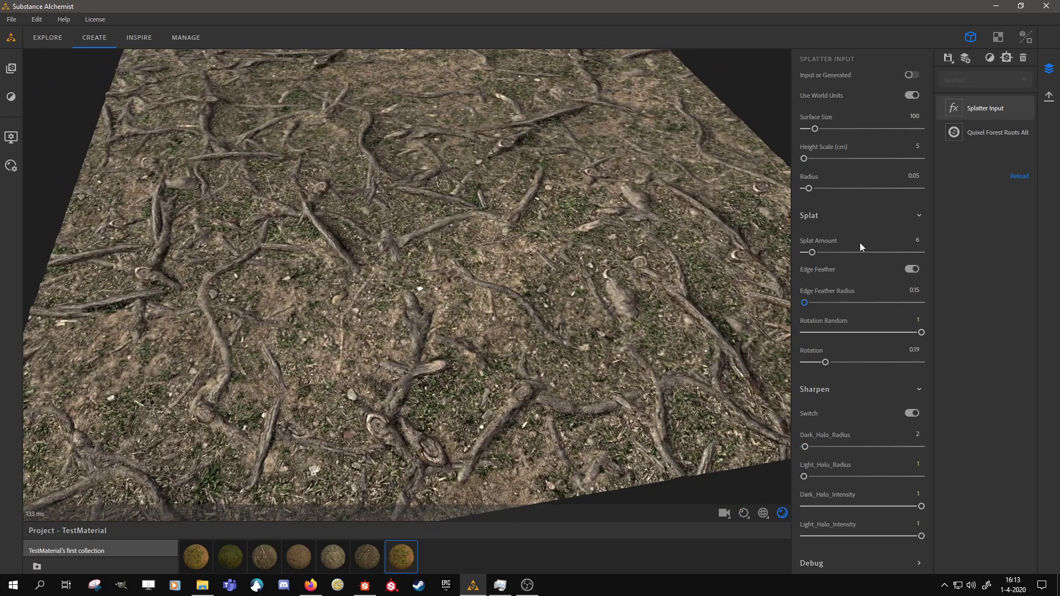
left_click_drag(821, 250, 859, 253)
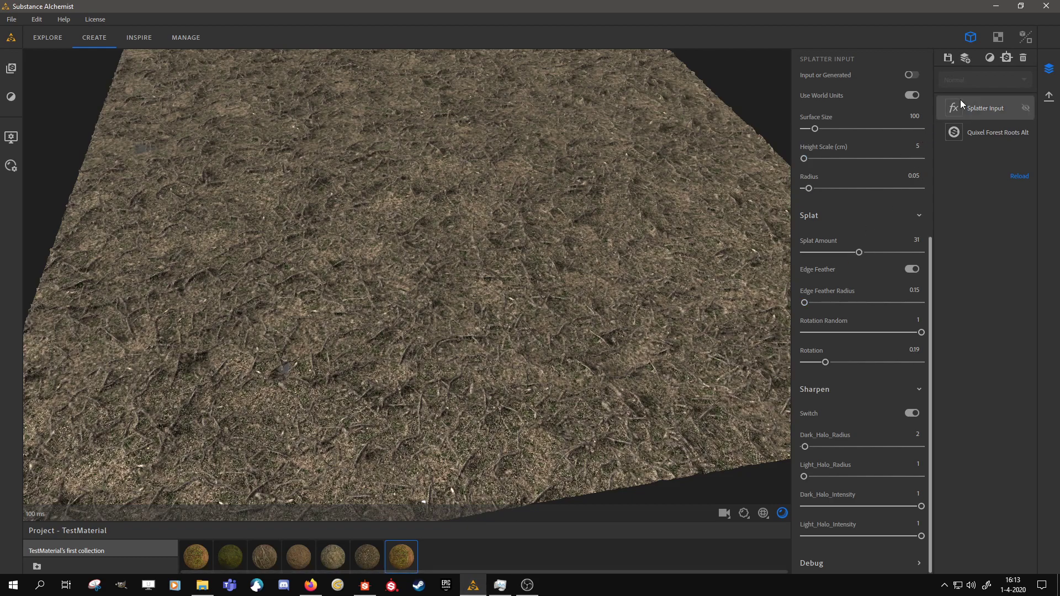
Replace both layers with the TextureHaven Brown Mud Rocks material and a new Splatter Input filter above it.
left_click(1023, 57)
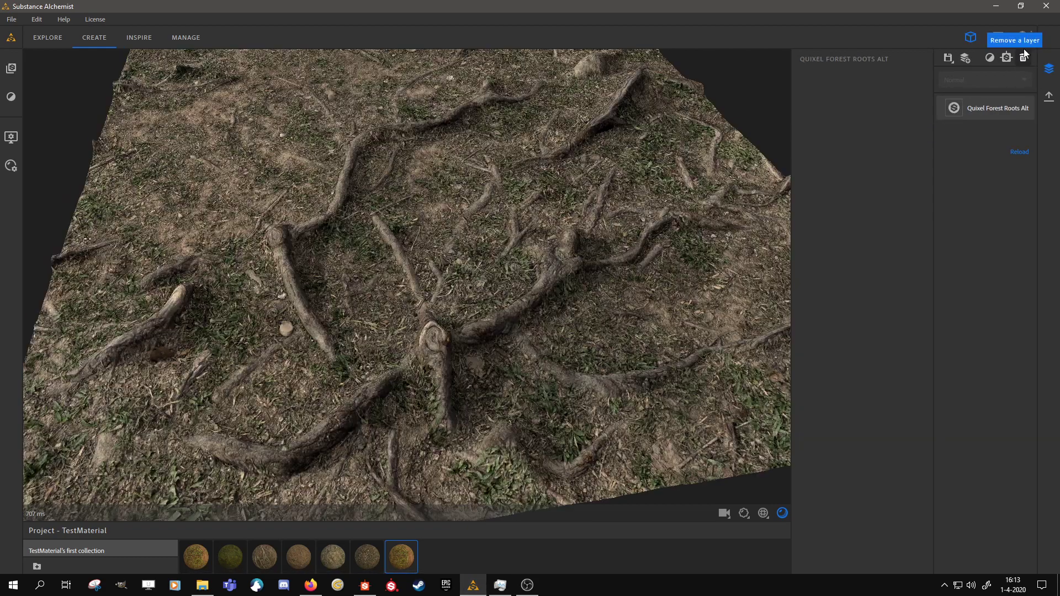
left_click(1023, 58)
left_click_drag(367, 557, 975, 166)
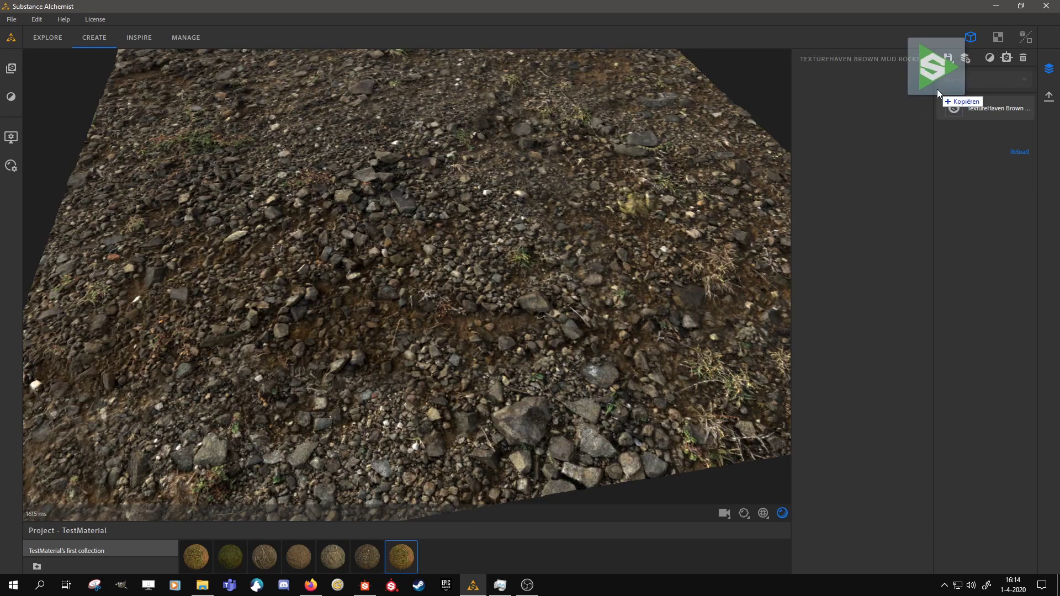
left_click_drag(937, 93, 991, 98)
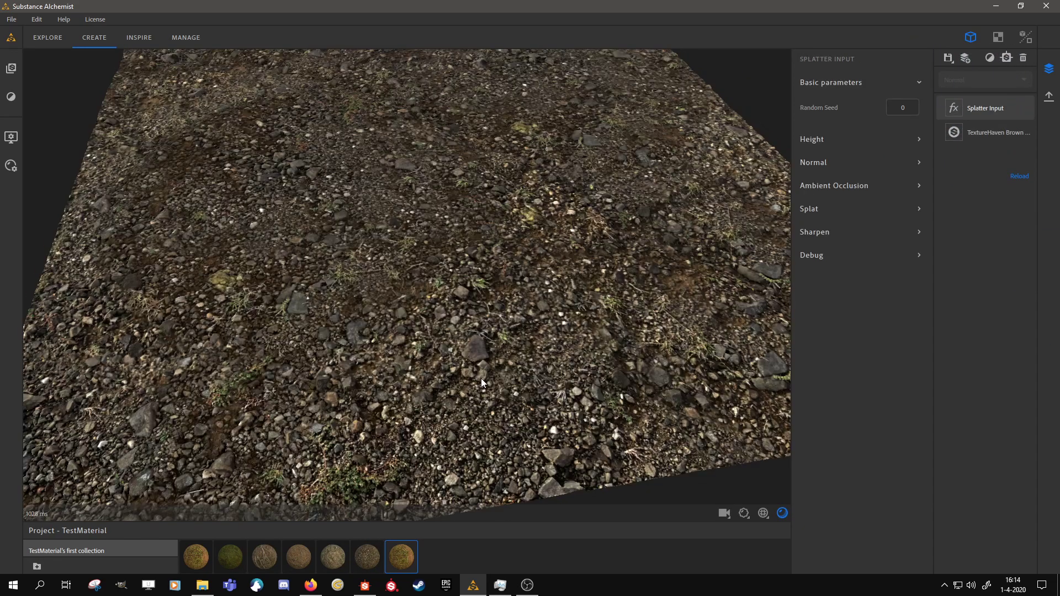
Compare the mud rocks surface in 3D with the Splatter Input layer hidden and shown.
left_click_drag(481, 379, 382, 337)
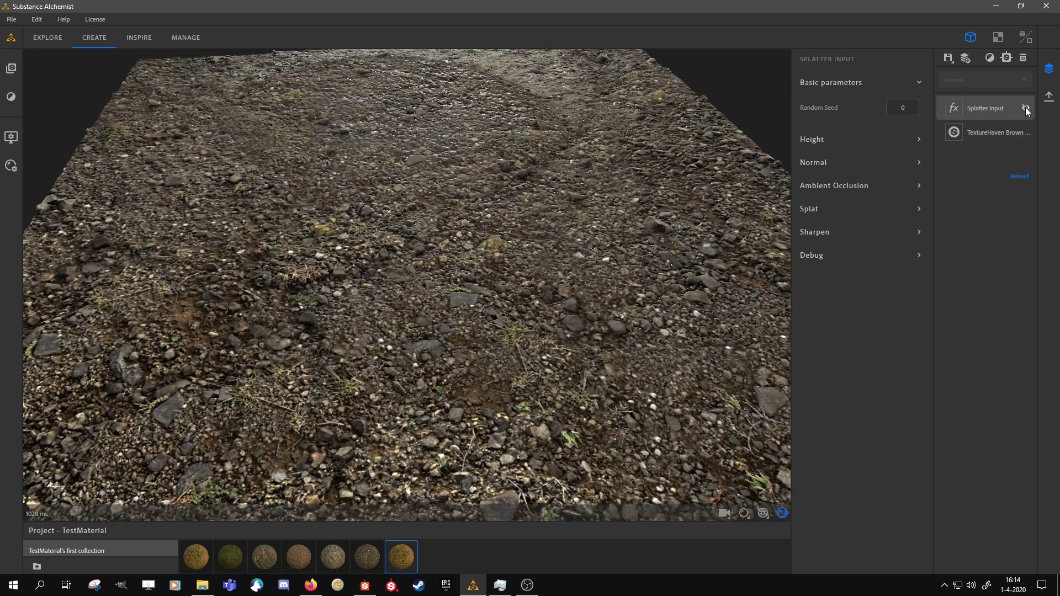
left_click(1026, 108)
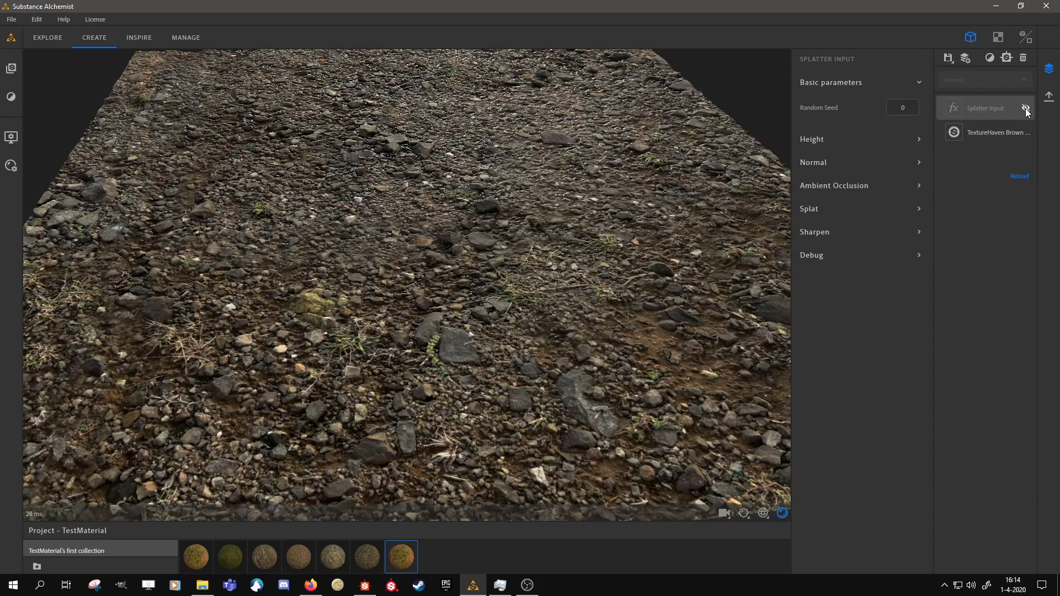
left_click(1025, 108)
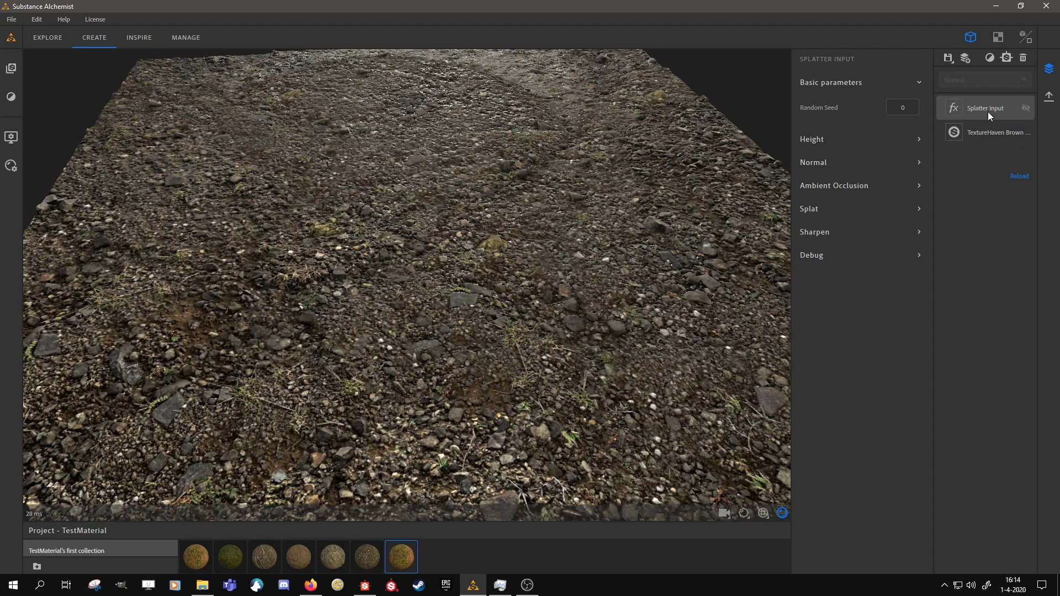
Set the Splat Amount to 15 for the mud rocks and expand the filter's Height parameters.
left_click(821, 213)
left_click_drag(812, 246, 829, 246)
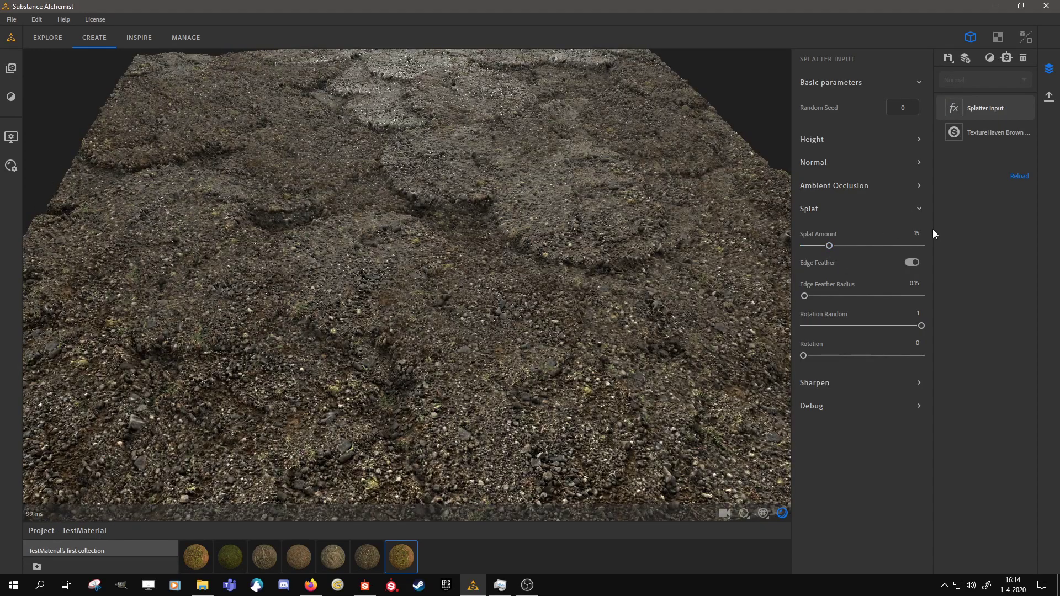
left_click(820, 141)
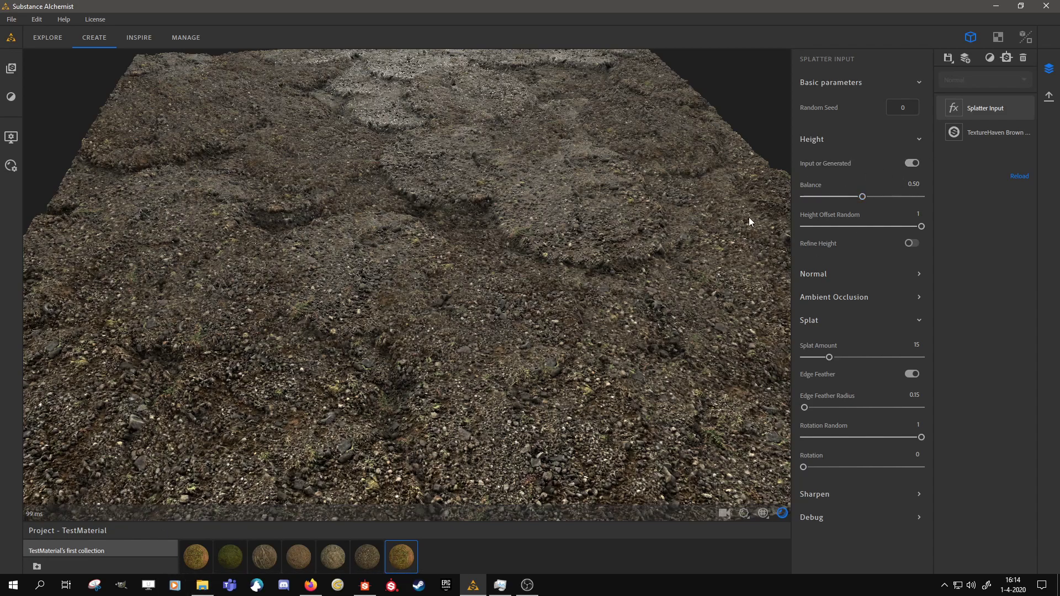
Turn off Input or Generated in the Splatter Input filter's Height parameters for the mud rocks.
left_click(911, 163)
scroll(445, 310, "down", 2)
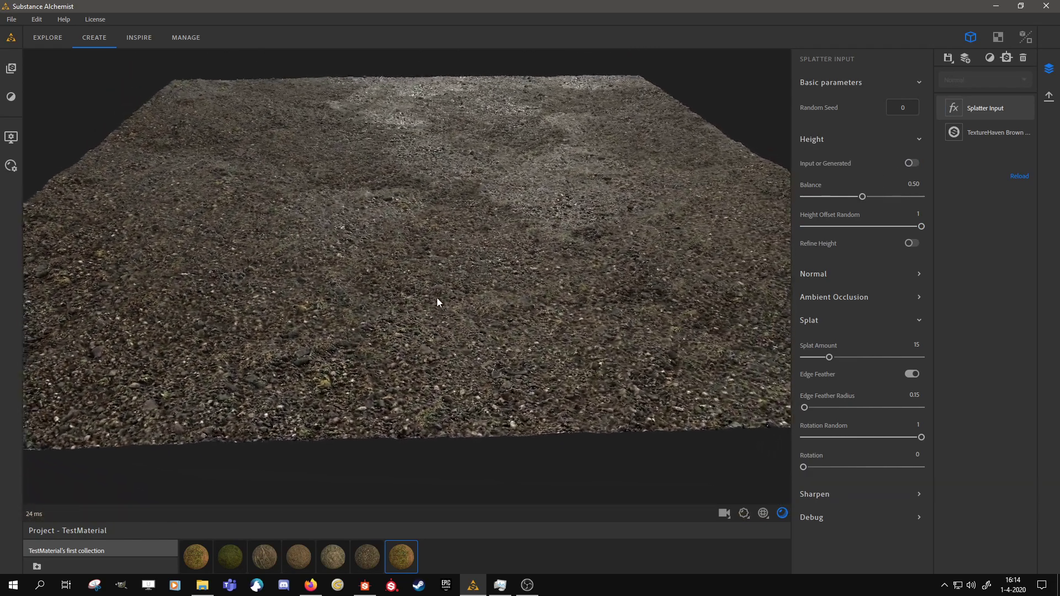
Try the Invert option in the filter's Normal parameters and turn it back off.
left_click(855, 280)
left_click(912, 299)
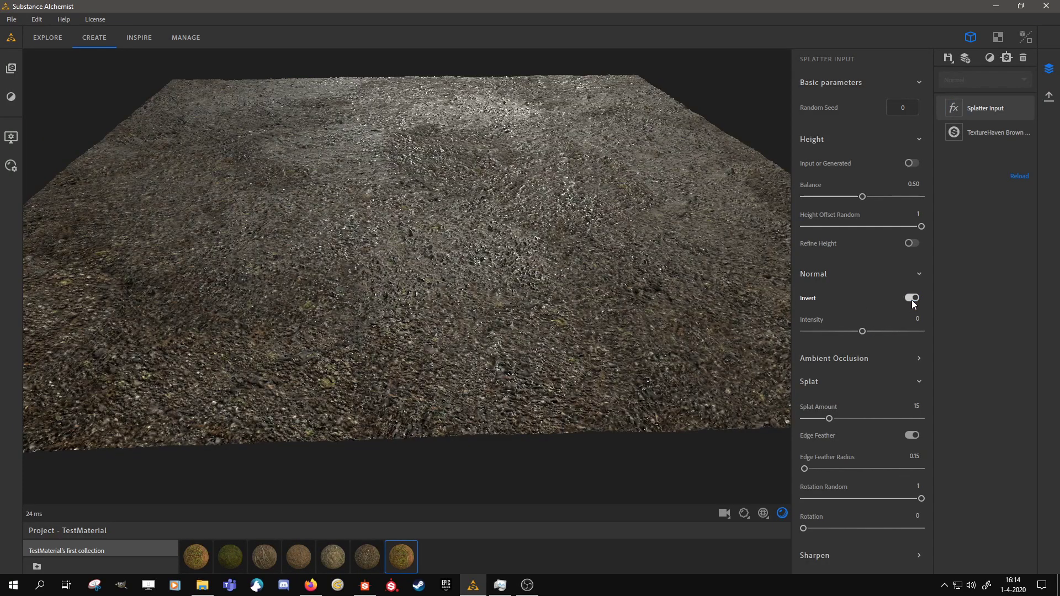
left_click(912, 299)
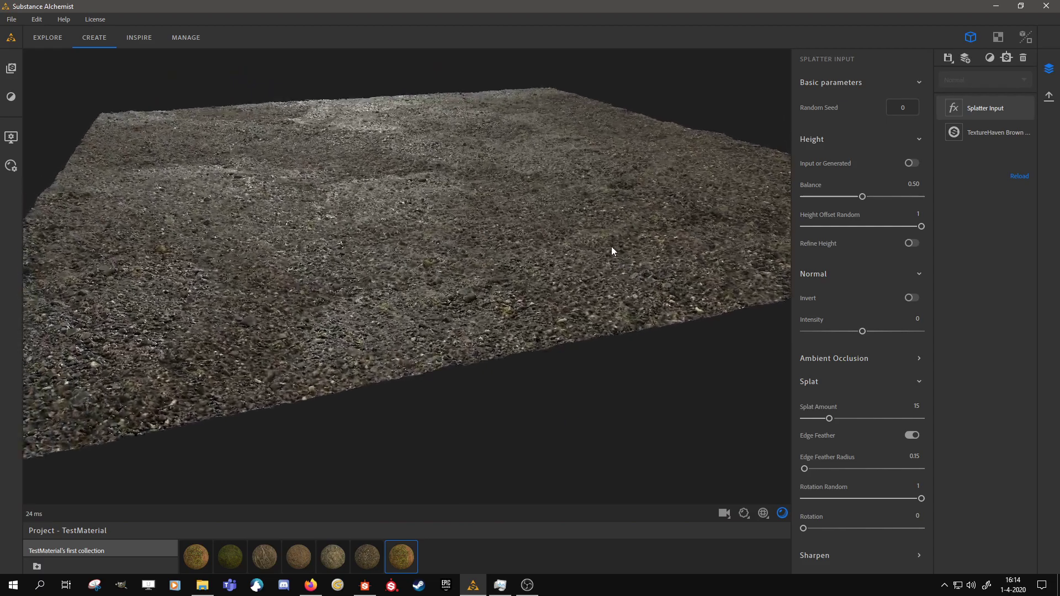
Set the Splat Amount to 10 and inspect the mud rocks surface in 3D from several angles and distances.
left_click_drag(611, 246, 548, 300)
right_click_drag(536, 309, 528, 400)
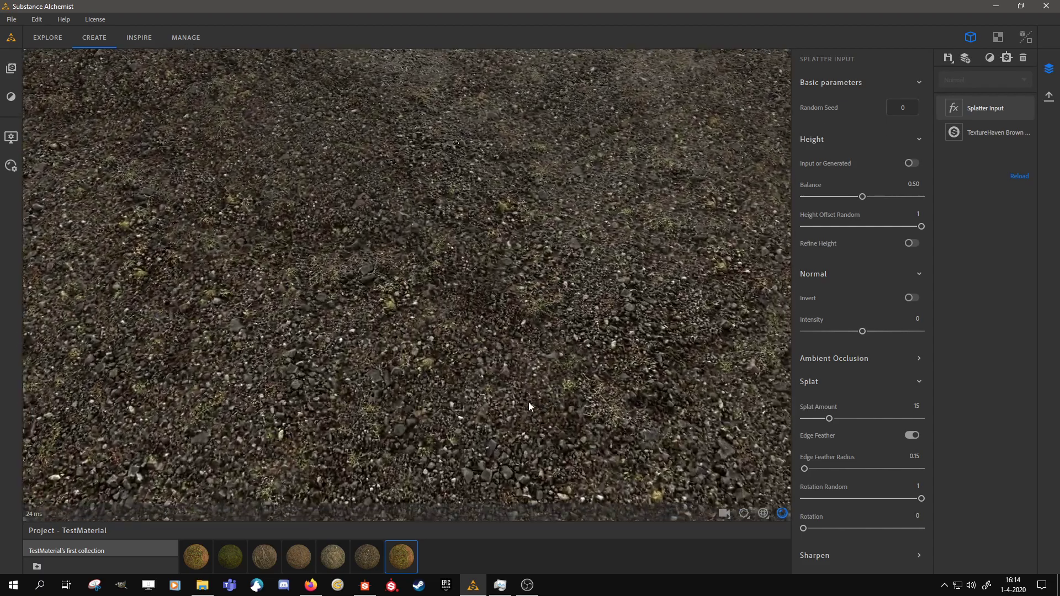
left_click_drag(830, 418, 822, 418)
scroll(469, 212, "down", 5)
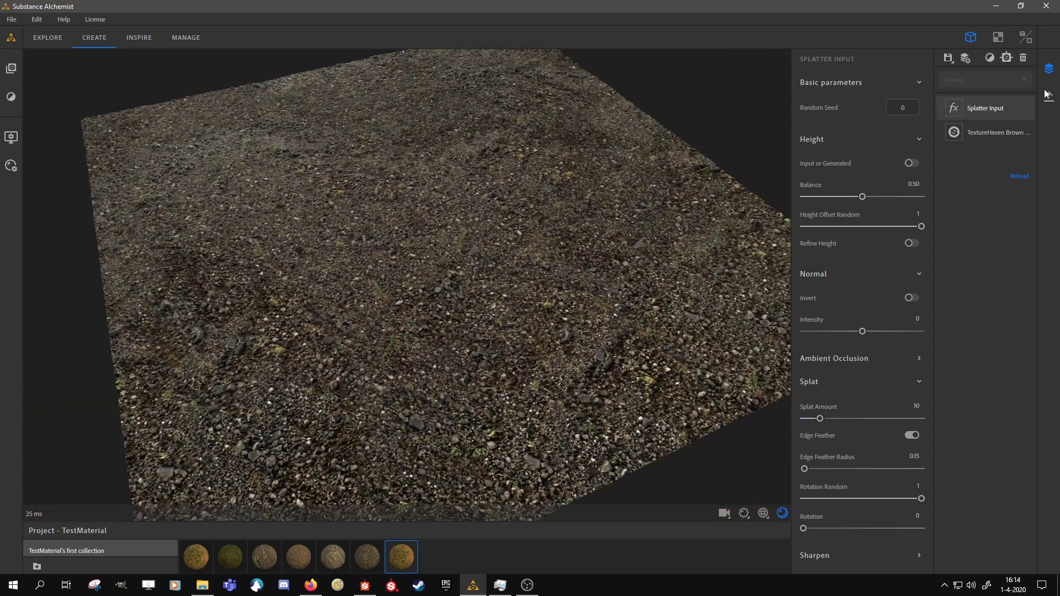
left_click_drag(619, 329, 847, 303)
left_click_drag(922, 298, 484, 393)
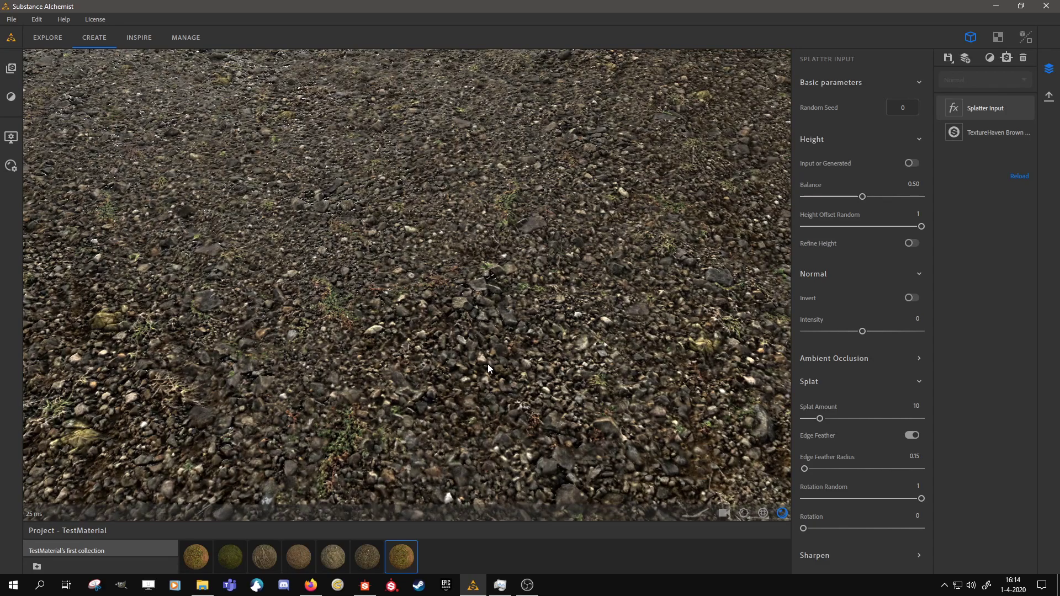
left_click_drag(446, 261, 502, 242)
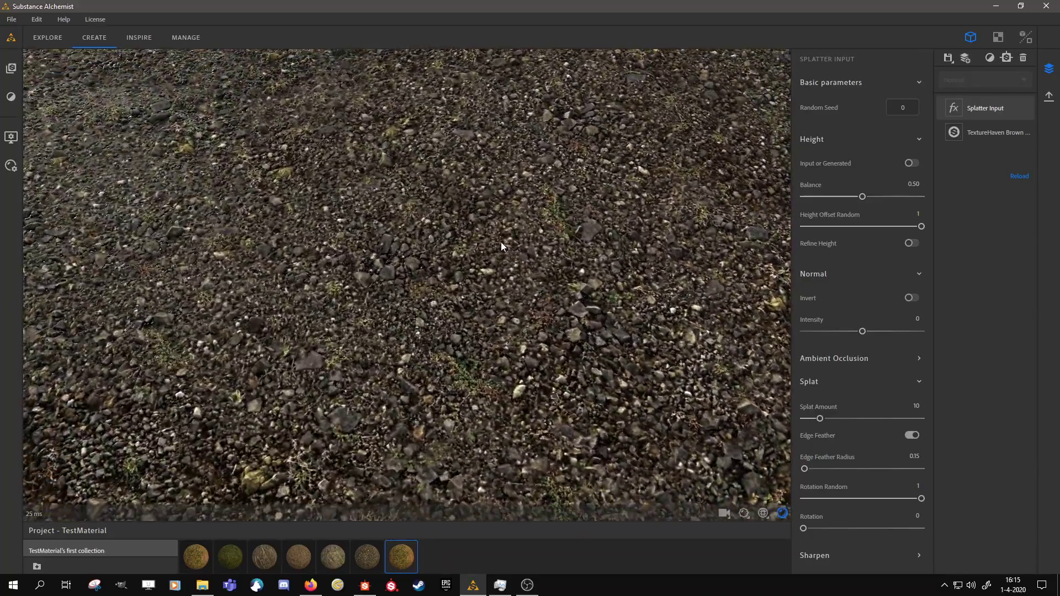
left_click_drag(469, 376, 455, 321)
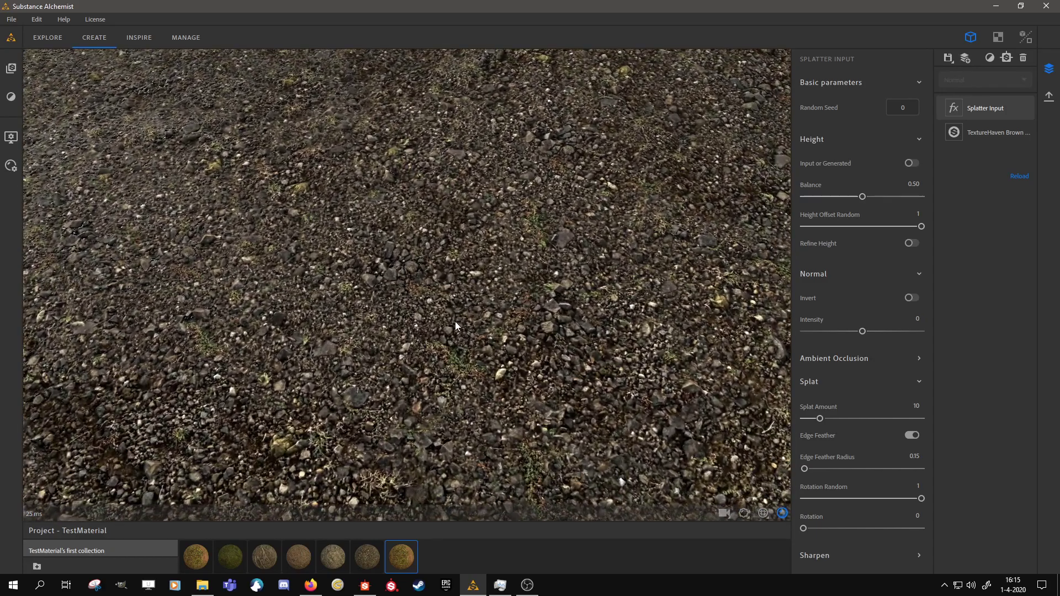